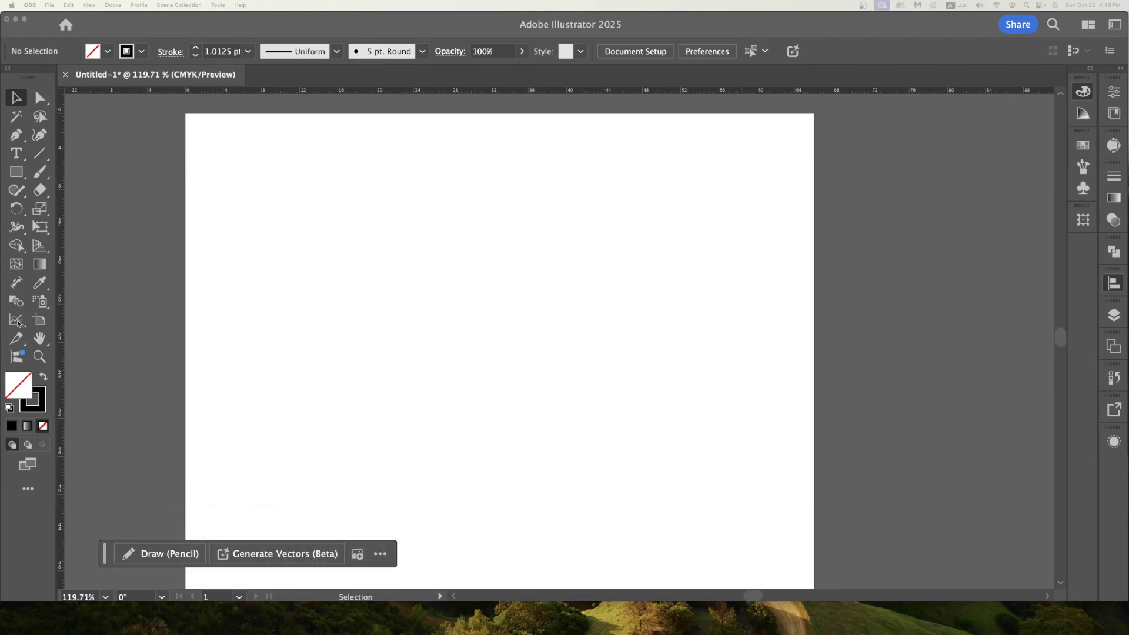
Step: Pick the Line Graph tool from the graph flyout and show the All Tools drawer
left_click(18, 323)
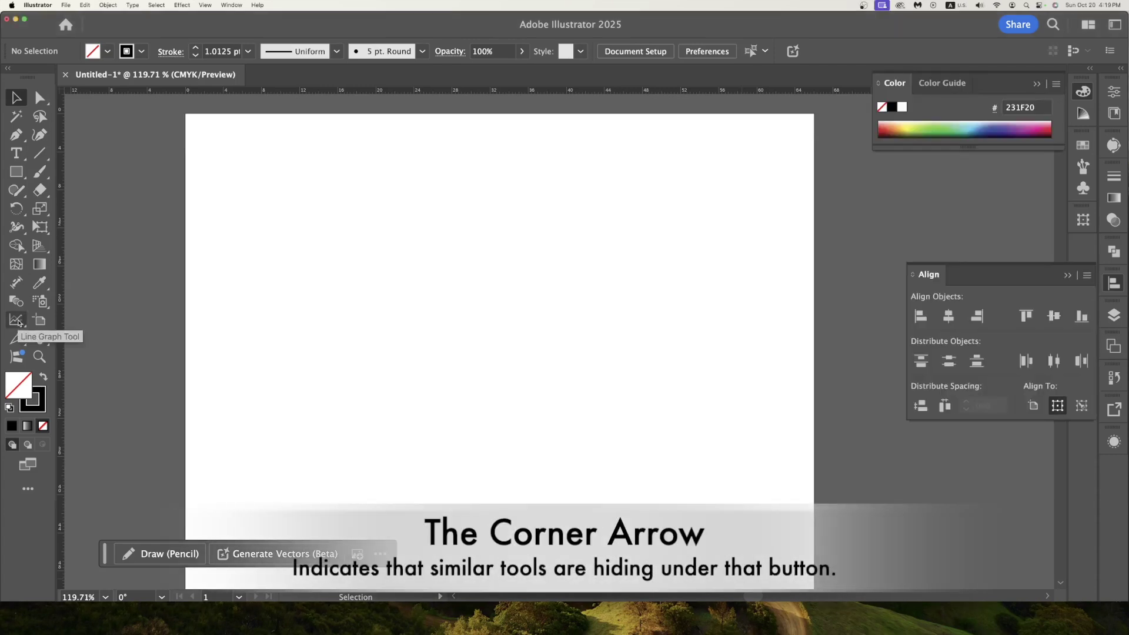
left_click(18, 323)
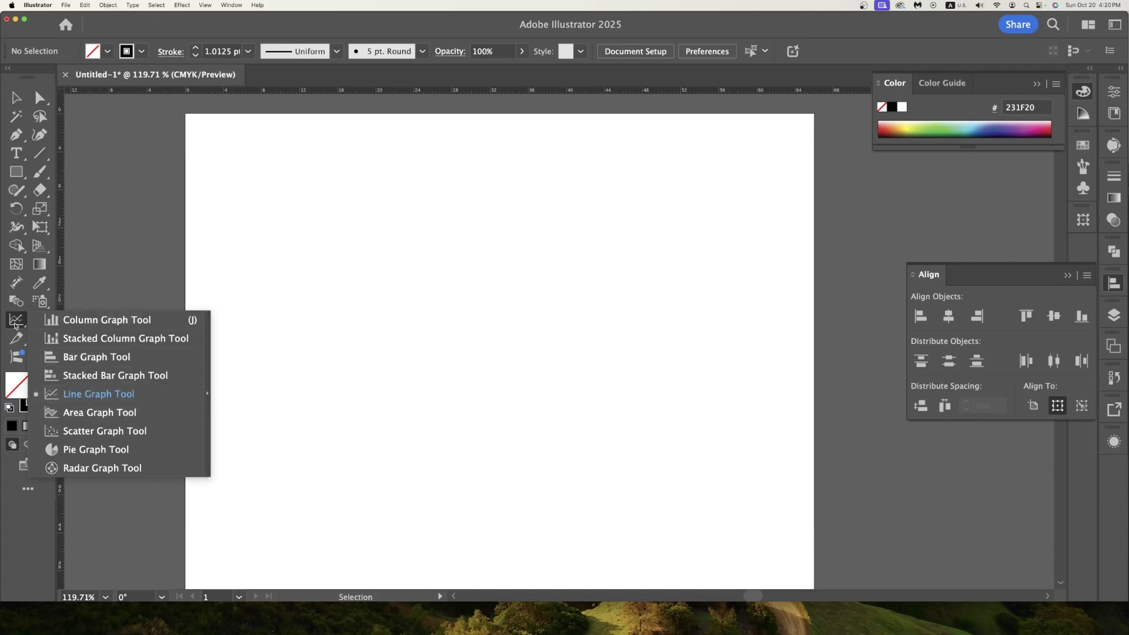
left_click(123, 503)
key("Escape")
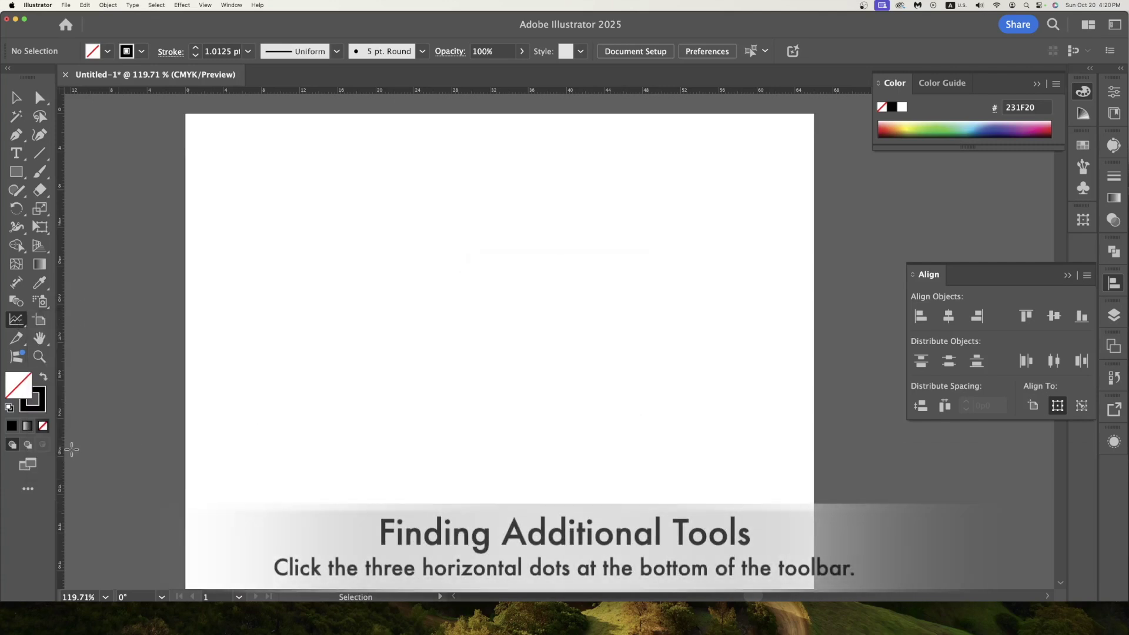
left_click(28, 490)
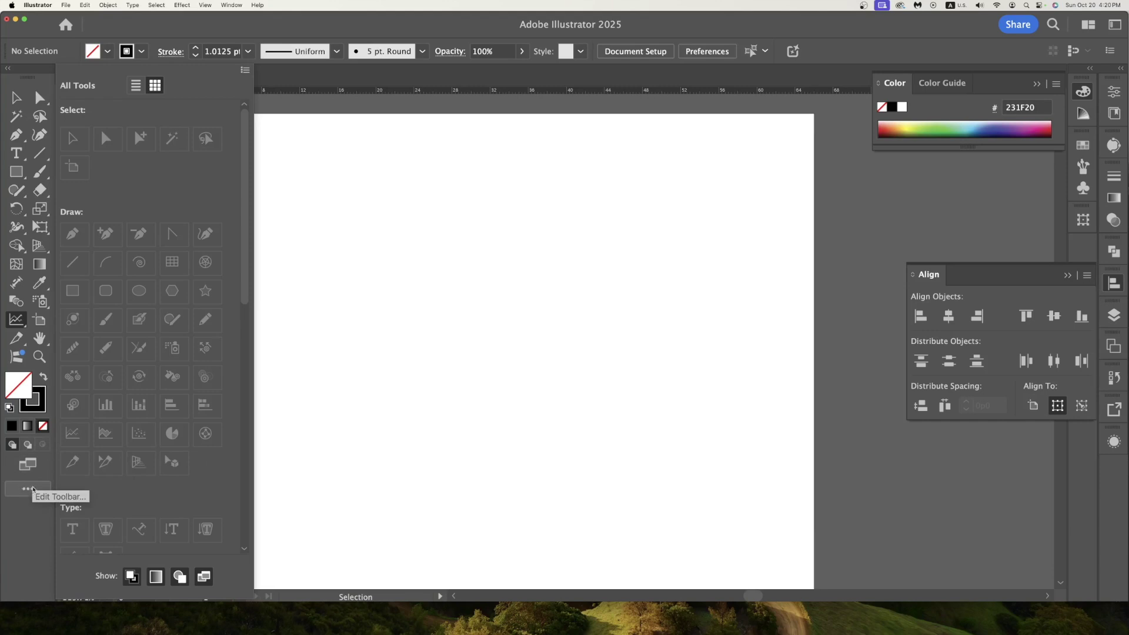
left_click(15, 319)
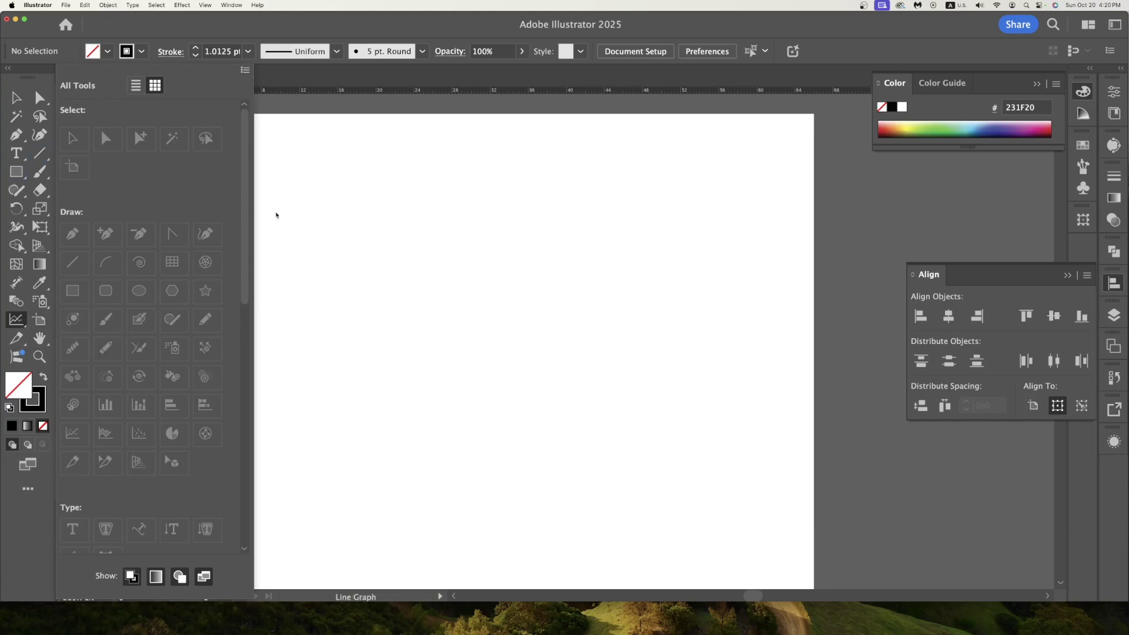
Step: Drag out a line graph, move it toward the artboard centre, and reposition the Graph Data window
left_click(236, 182)
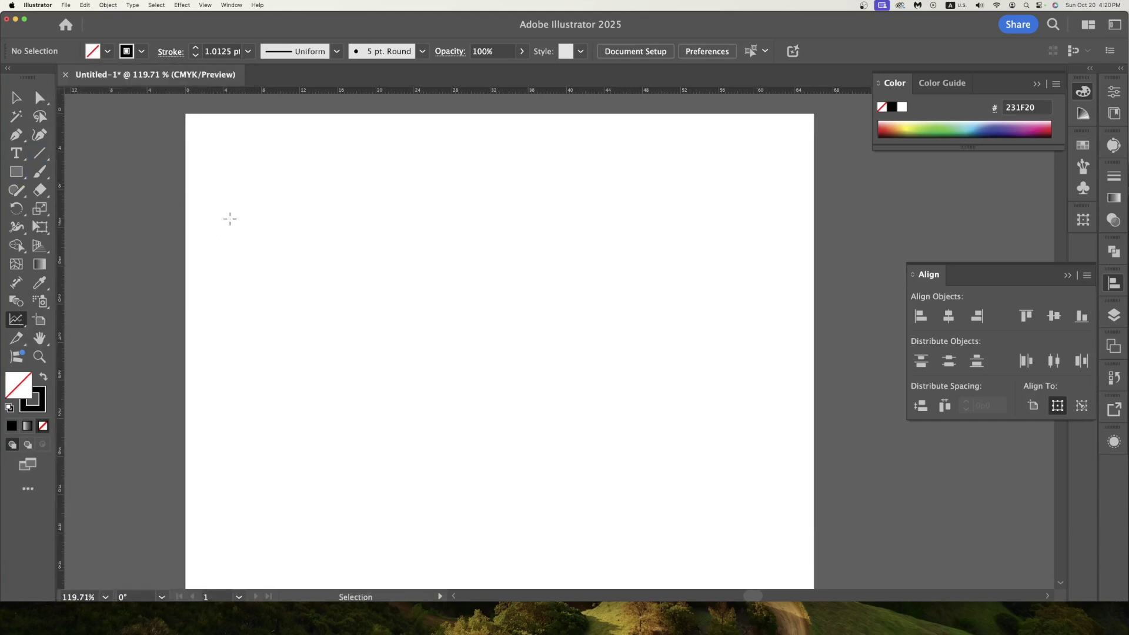
left_click_drag(228, 168, 588, 405)
left_click(364, 410)
key("v")
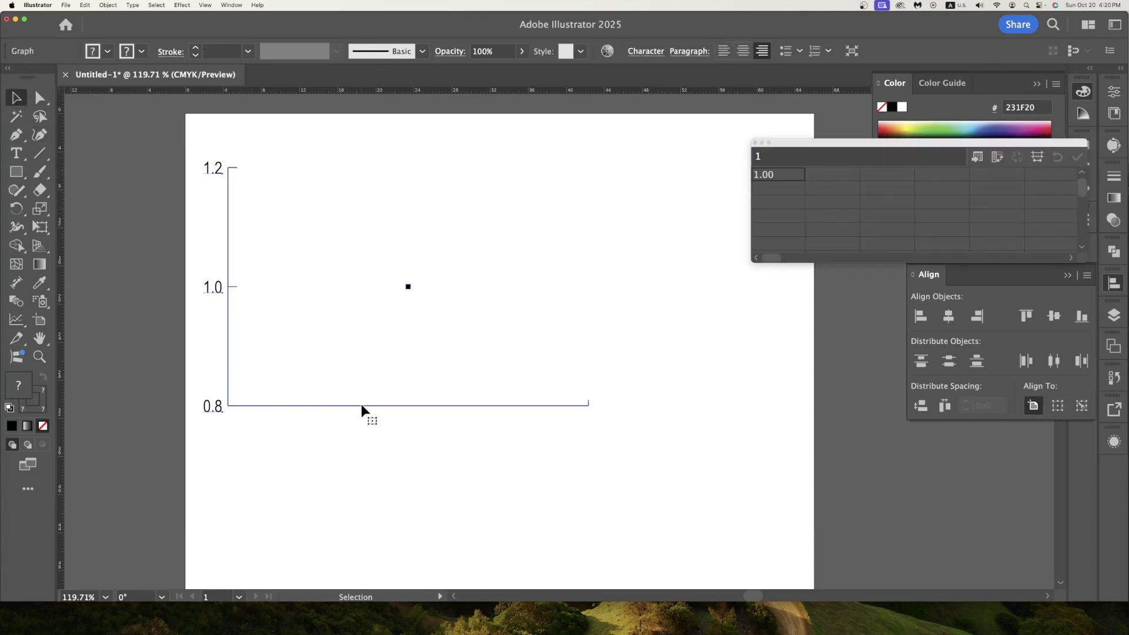
left_click_drag(361, 403, 374, 504)
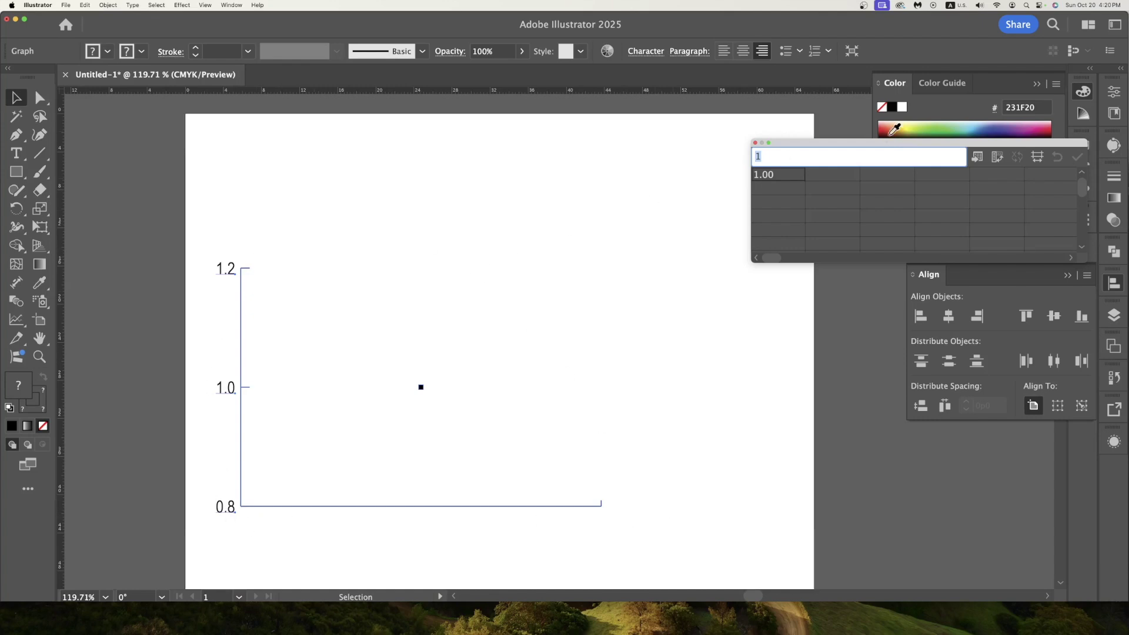
left_click_drag(886, 143, 630, 218)
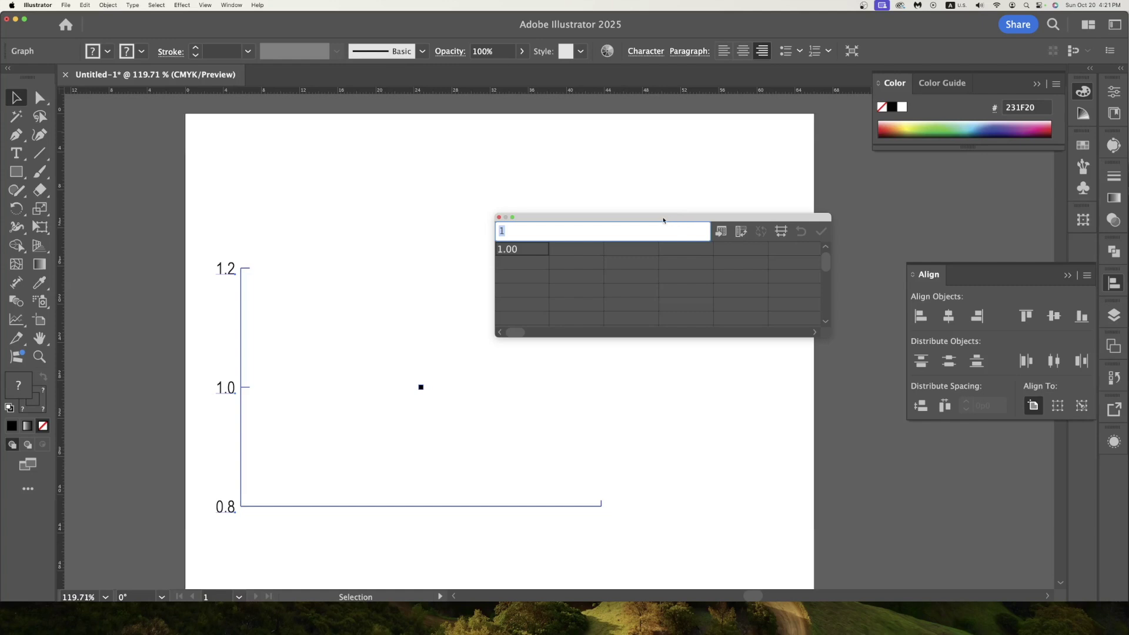
left_click_drag(663, 221, 719, 188)
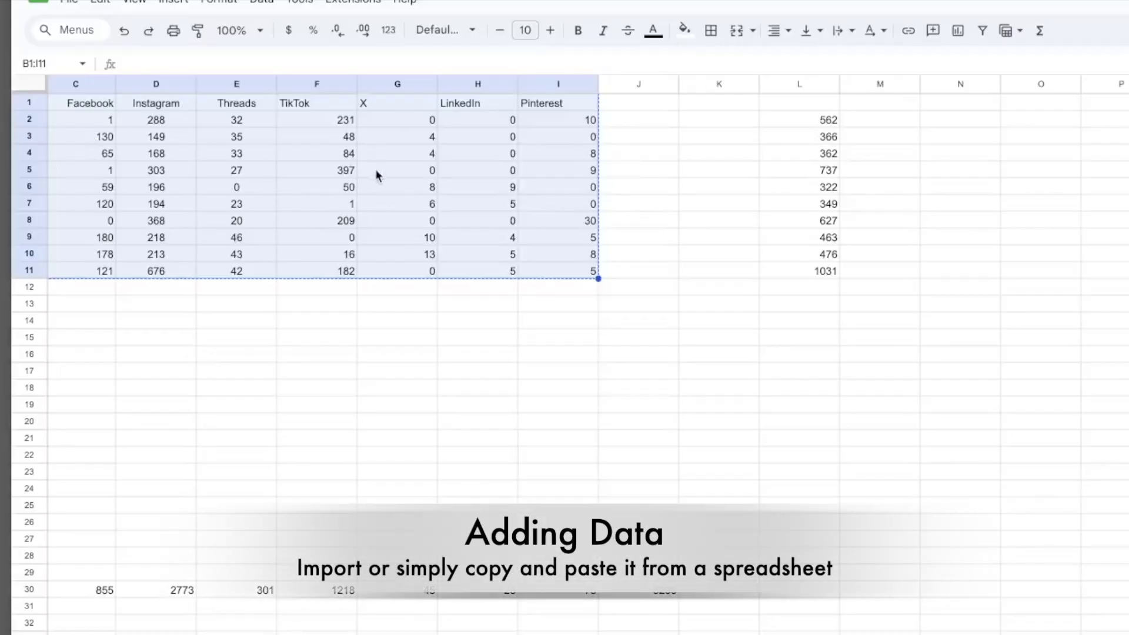
Step: Select the dates and per-platform view counts in B1:I11 and copy them
scroll(88, 105, "left", 3)
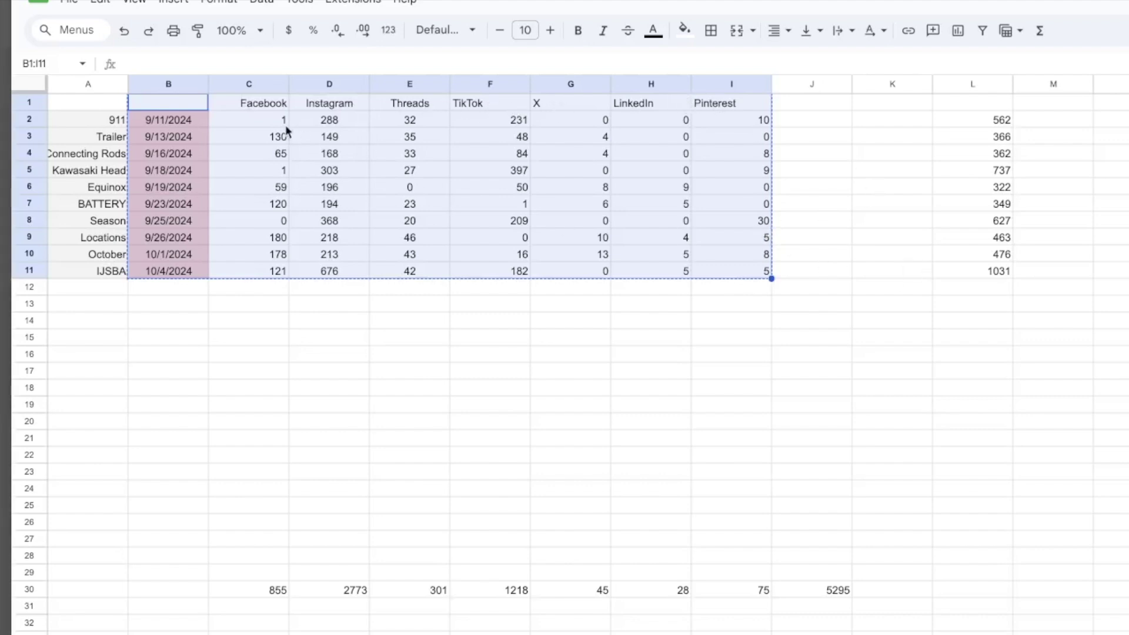
left_click(165, 84)
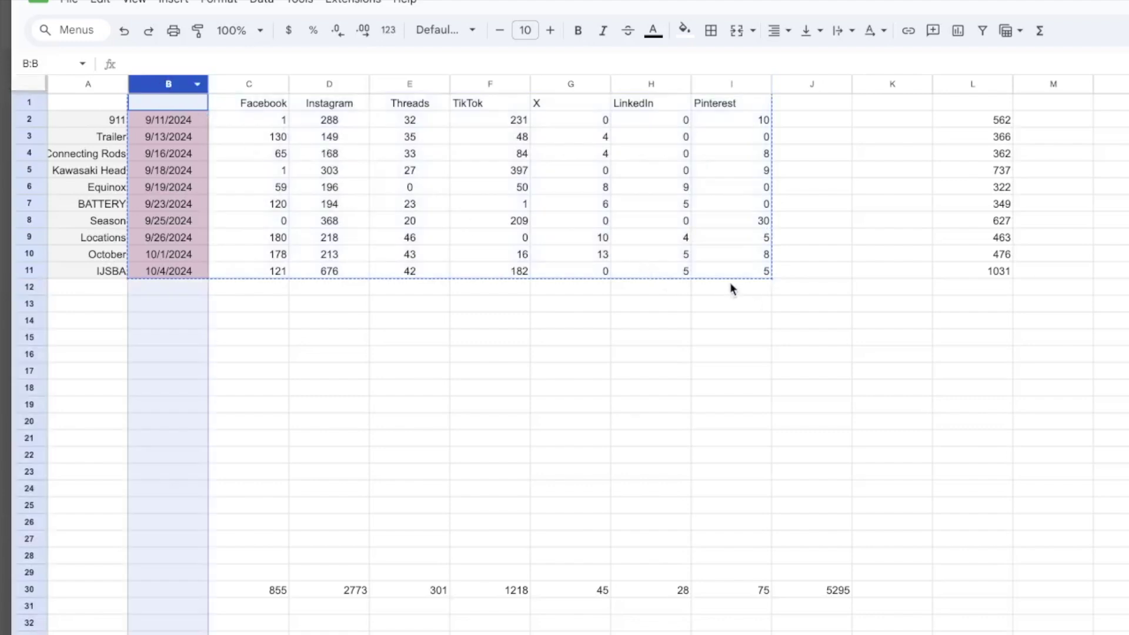
left_click(762, 272, "shift")
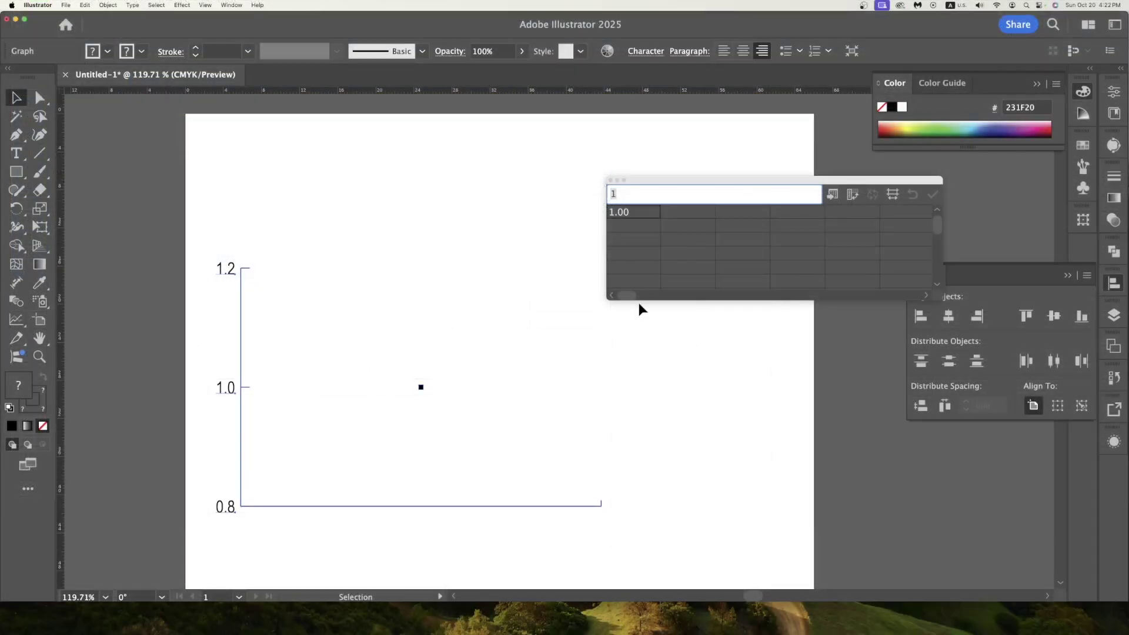
Step: Paste the copied view data into the Graph Data grid and apply it to plot the lines
key("a")
key("super+v")
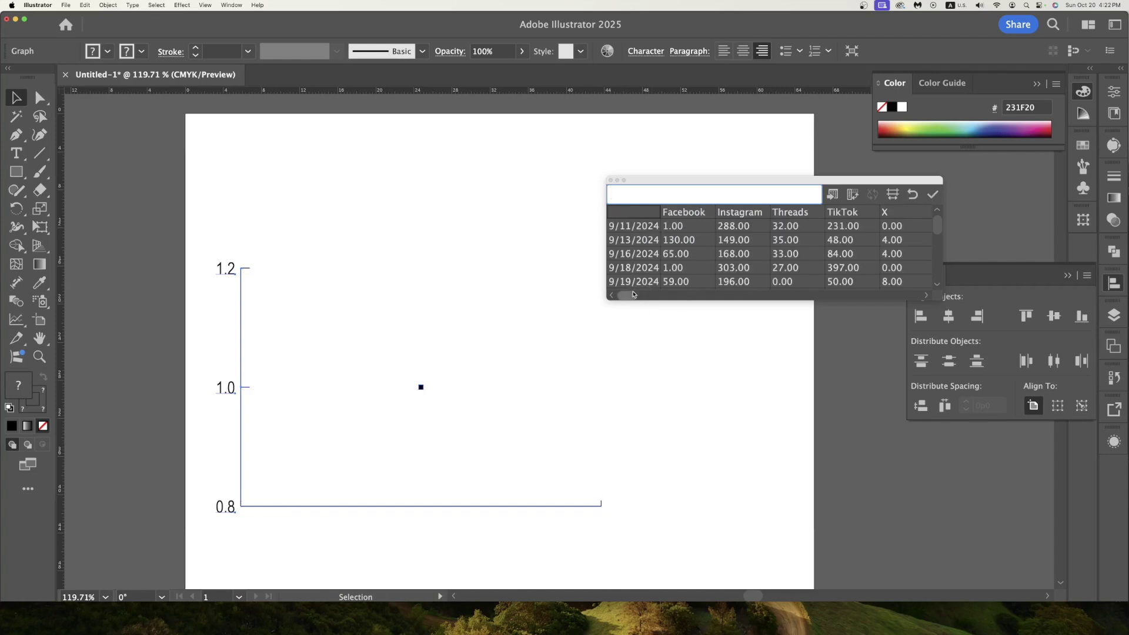
left_click(940, 227)
scroll(940, 227, "down", 3)
scroll(853, 235, "up", 3)
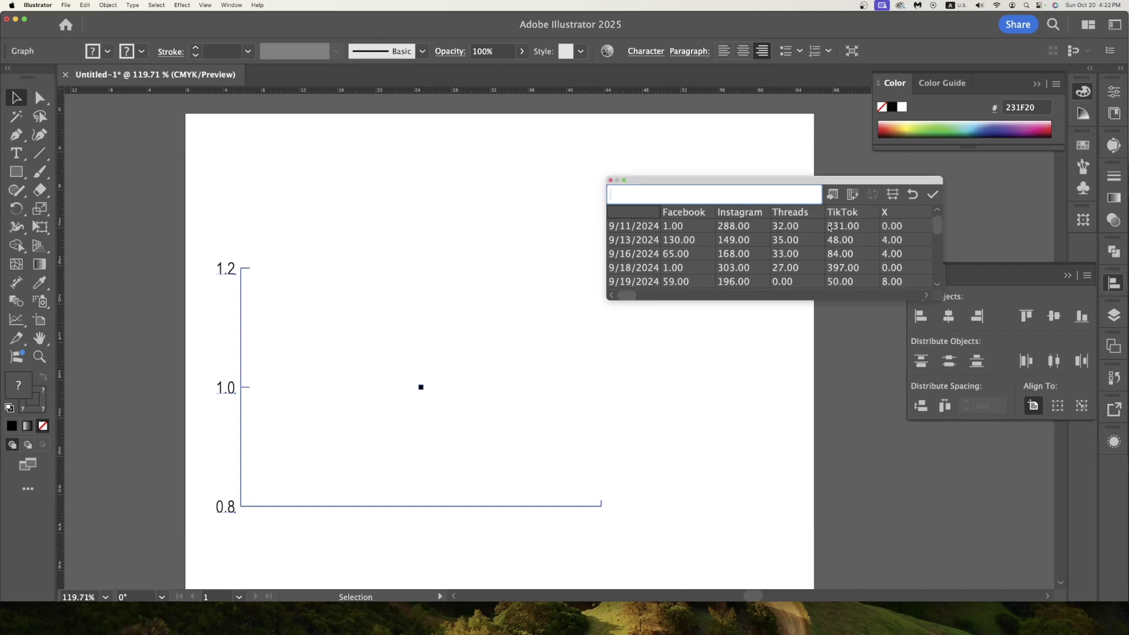
left_click_drag(631, 296, 592, 298)
left_click(934, 199)
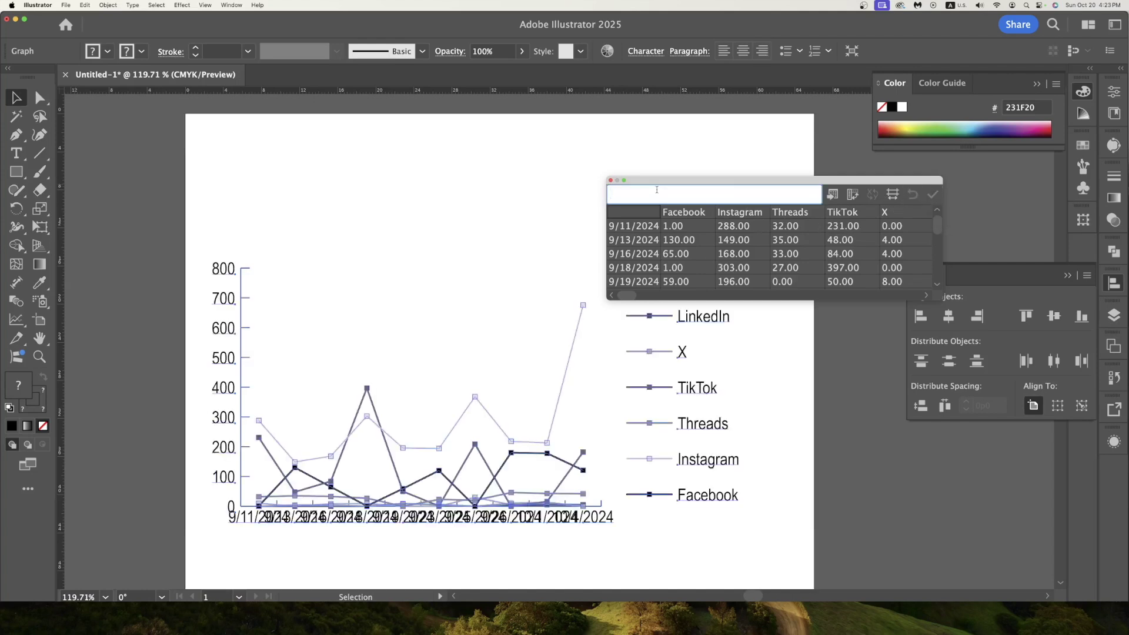
Step: Move the Graph Data window off the legend and close it
left_click_drag(733, 181, 877, 135)
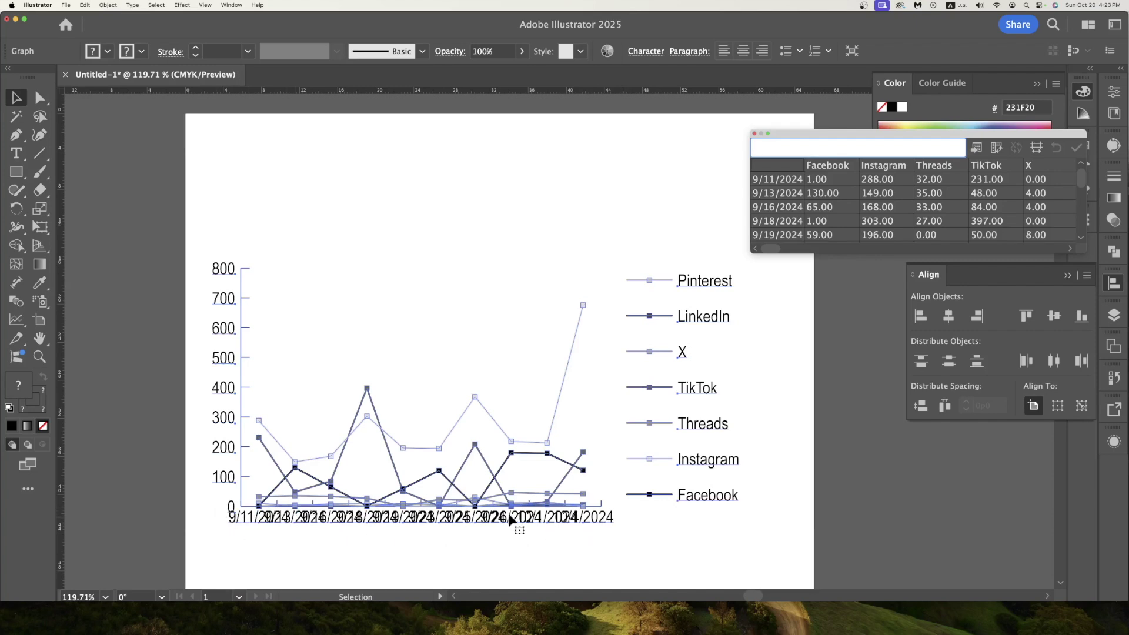
left_click(282, 524)
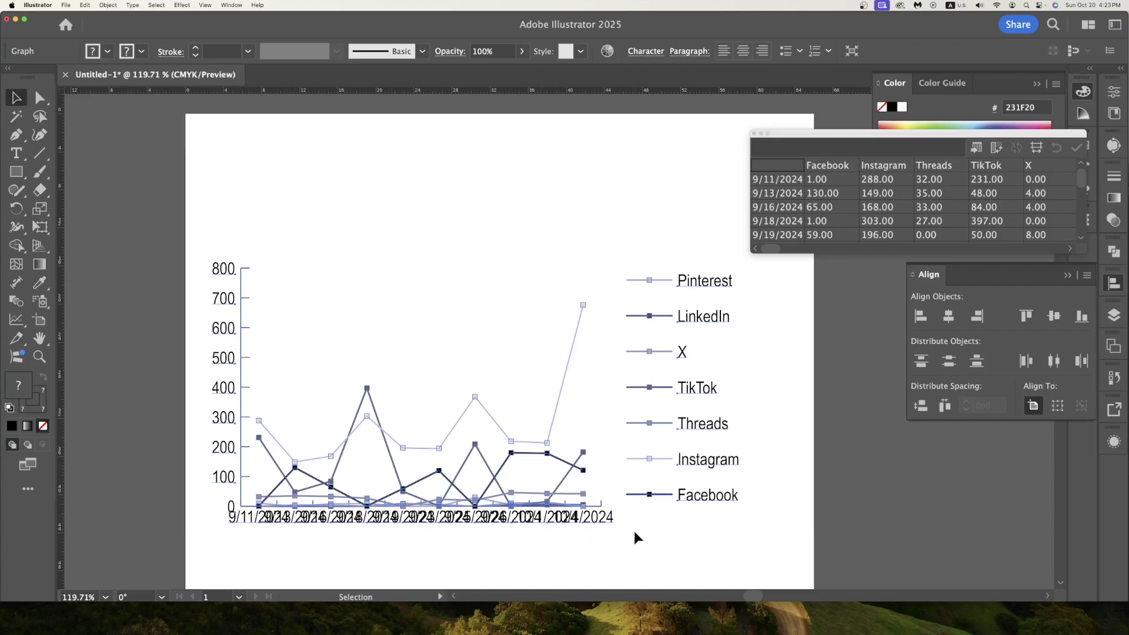
left_click(588, 526)
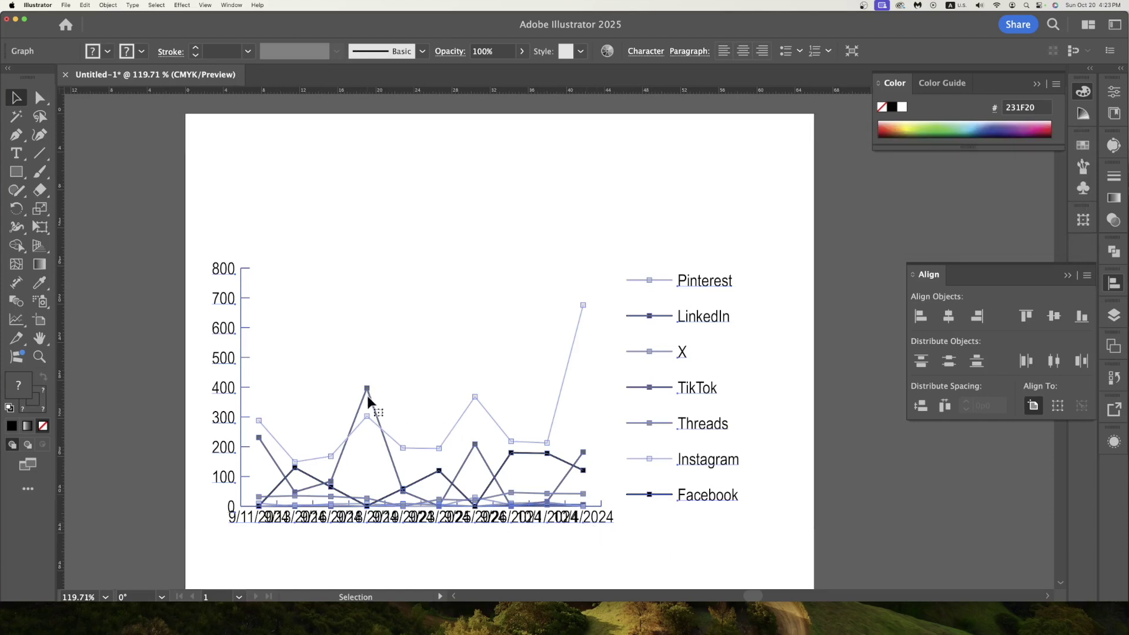
Step: Scale the graph non-uniformly to 100% width and 150% height, then deselect it
left_click(42, 210)
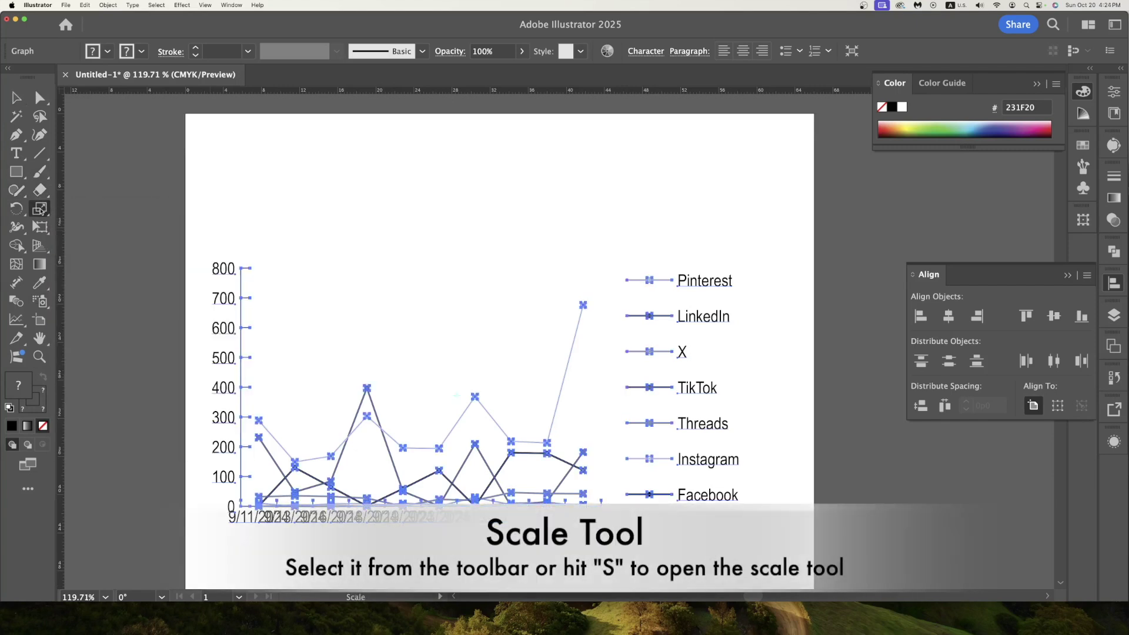
double_click(40, 209)
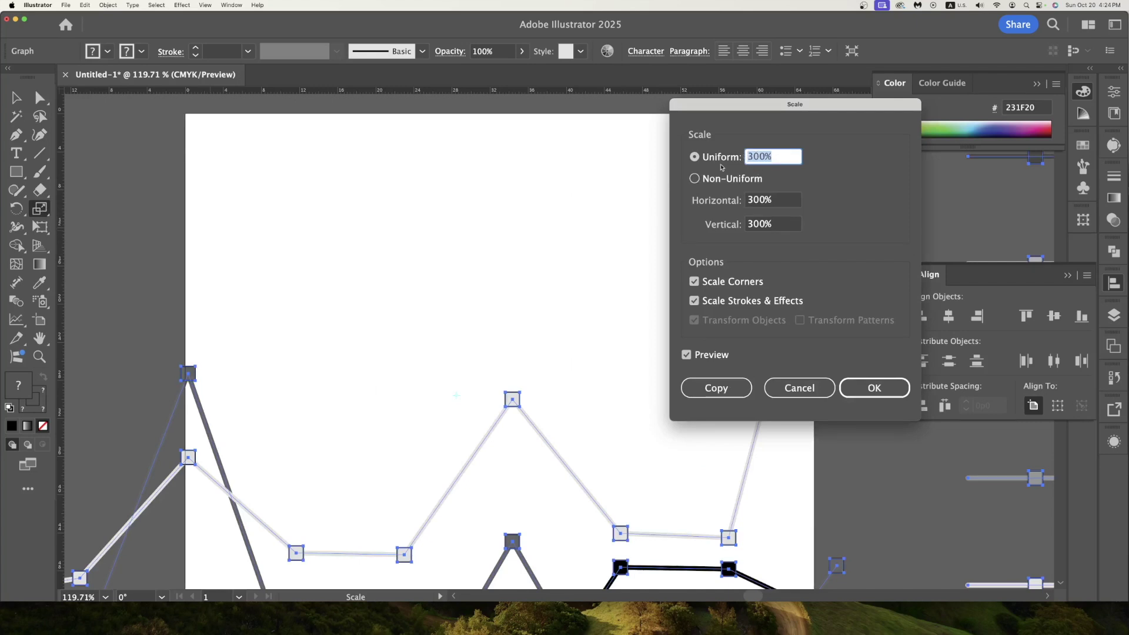
left_click(761, 203)
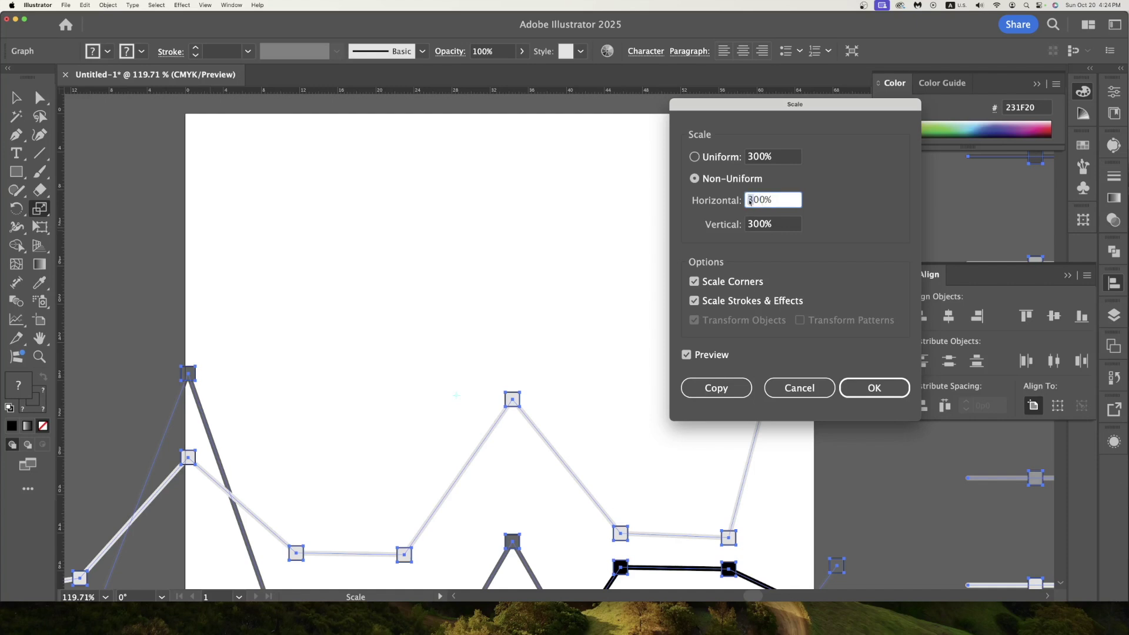
type("1")
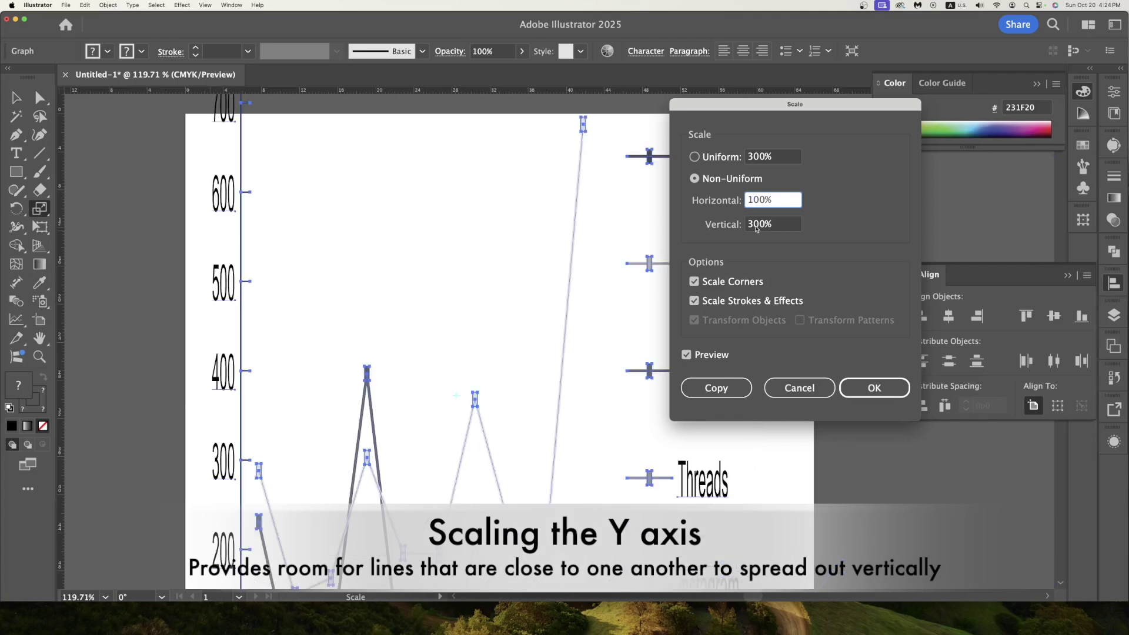
left_click(756, 228)
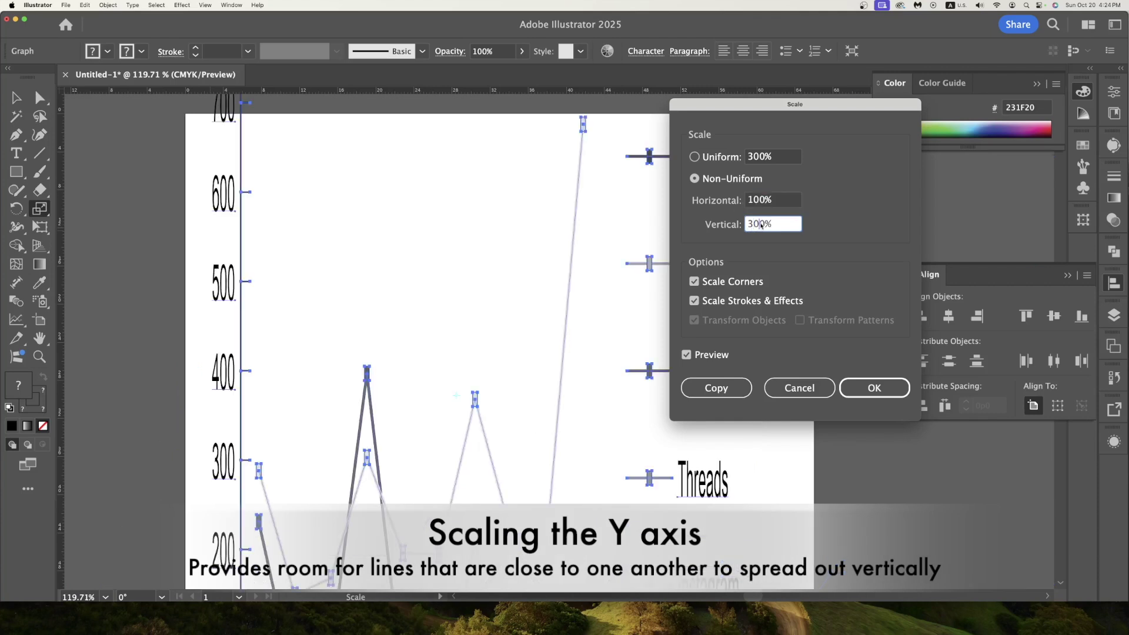
left_click_drag(762, 224, 747, 227)
type("150")
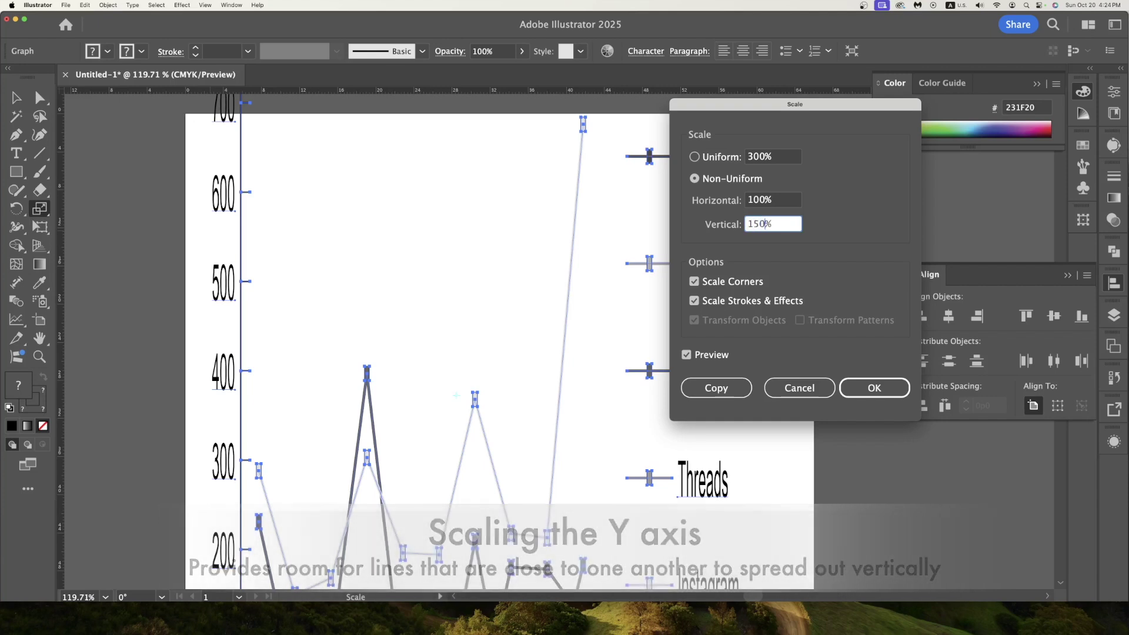
left_click(875, 388)
key("v")
left_click(527, 381)
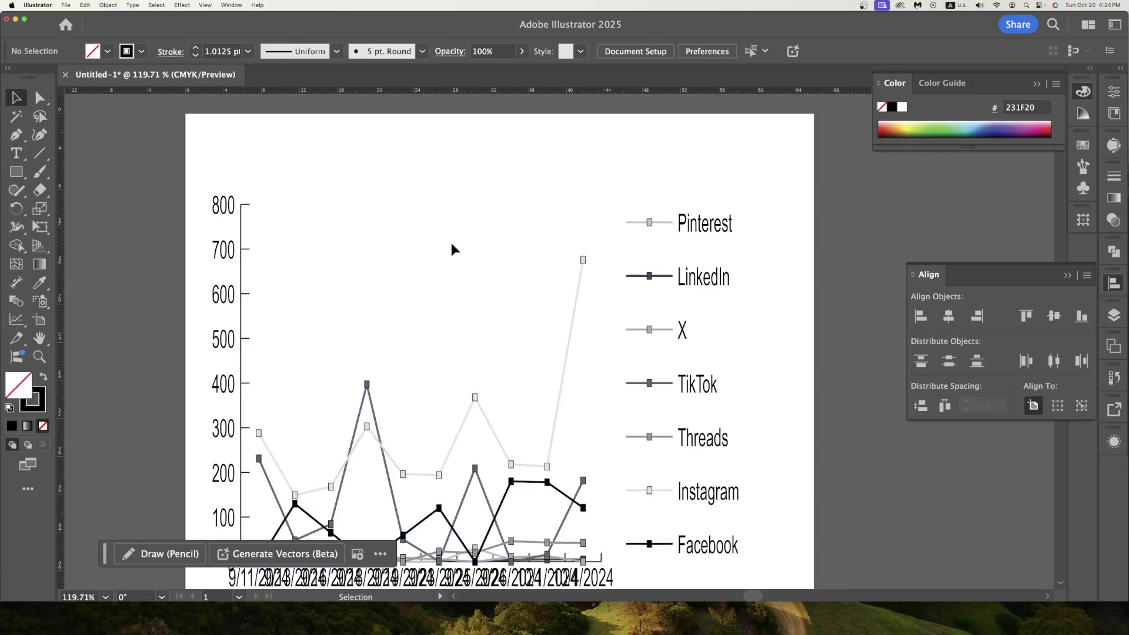
Step: Nudge the graph up and to the right, then select the whole graph again
scroll(569, 361, "down", 3)
scroll(569, 360, "up", 2)
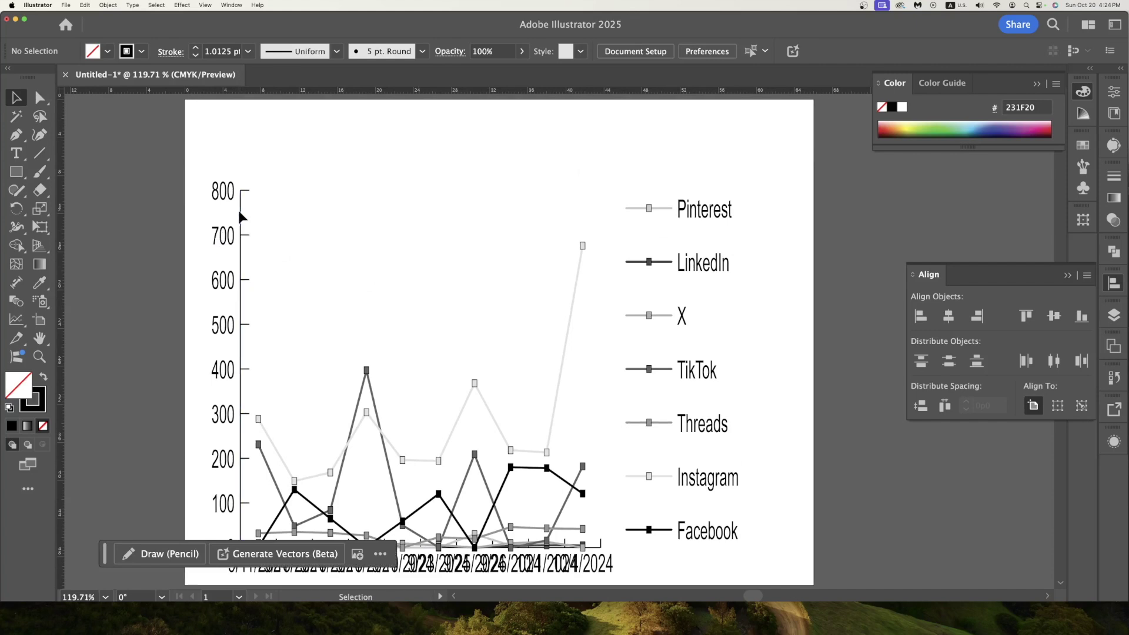
left_click_drag(580, 257, 590, 224)
left_click(864, 512)
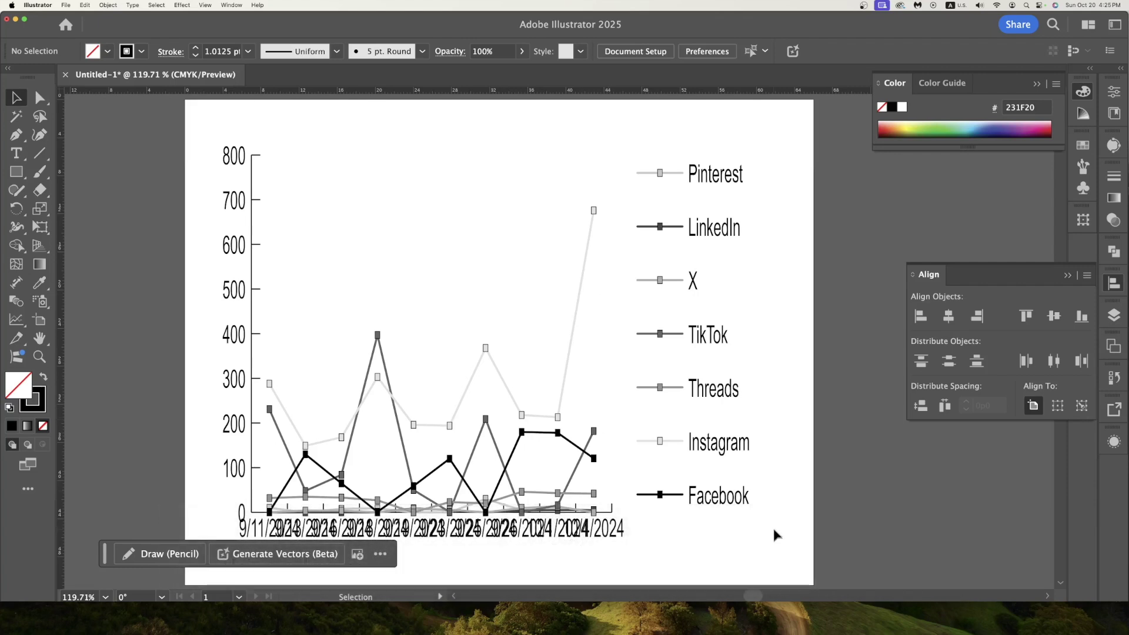
left_click_drag(791, 515, 511, 334)
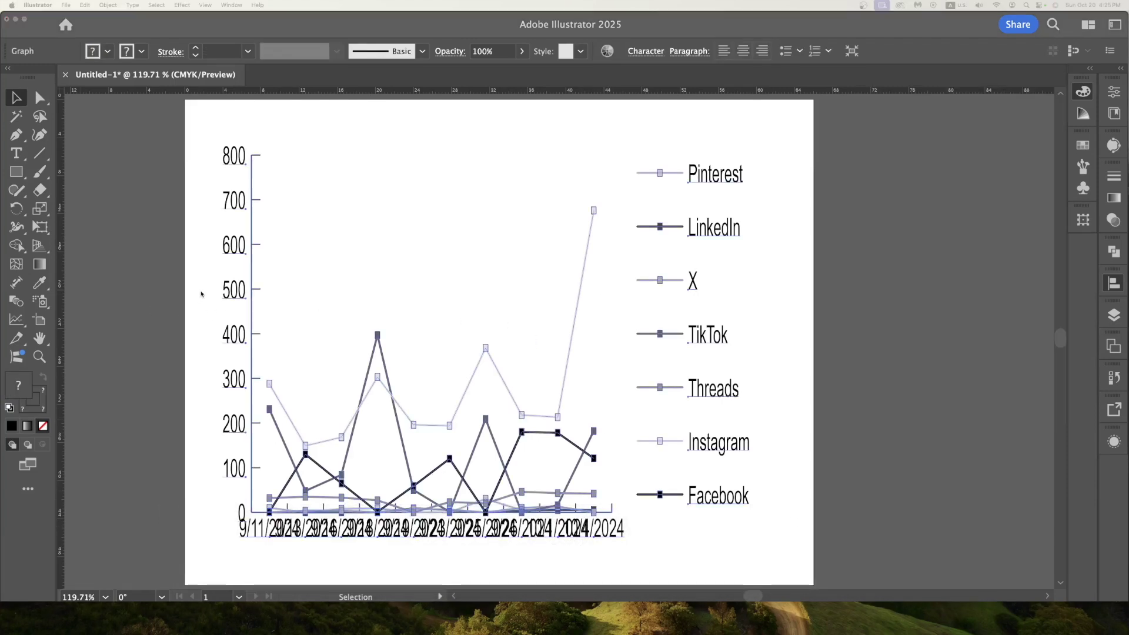
left_click(237, 167)
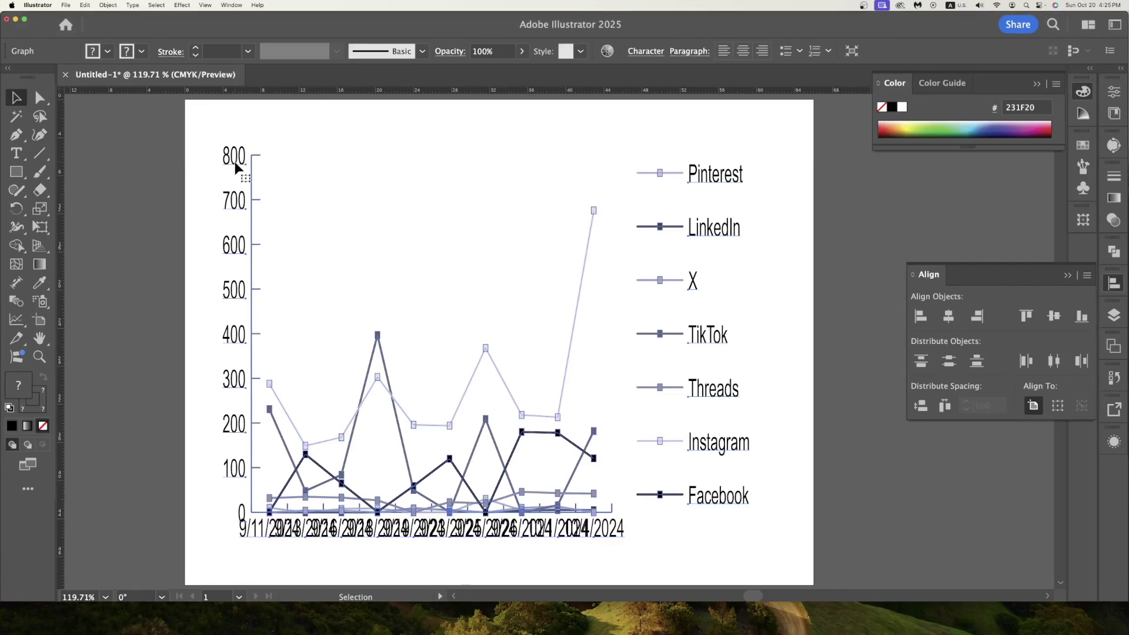
left_click(108, 5)
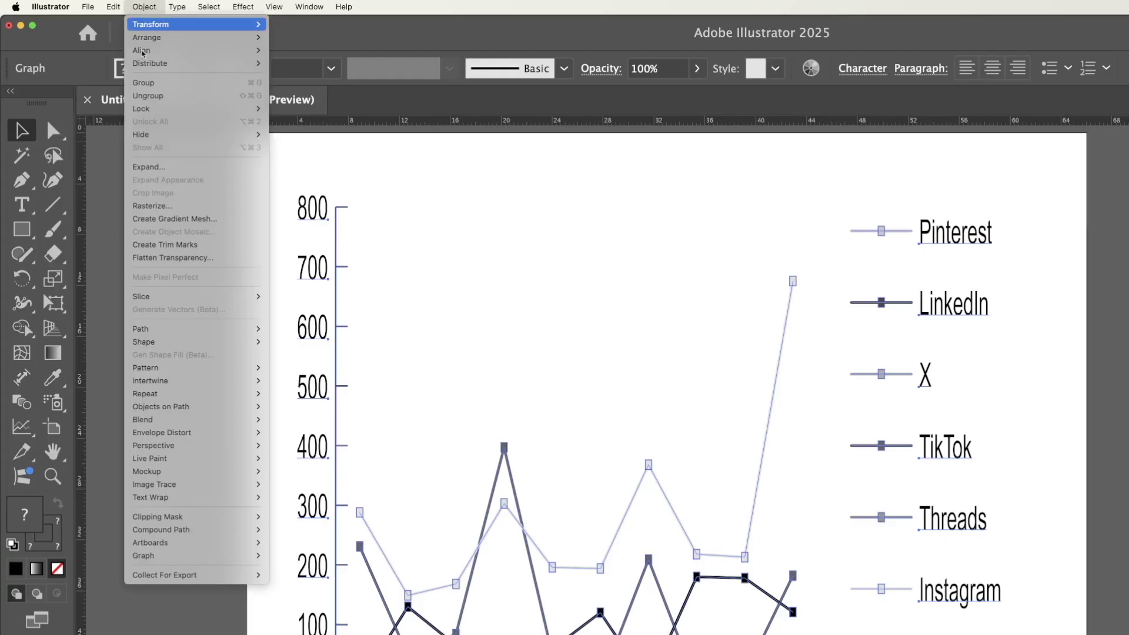
mouse_move(163, 547)
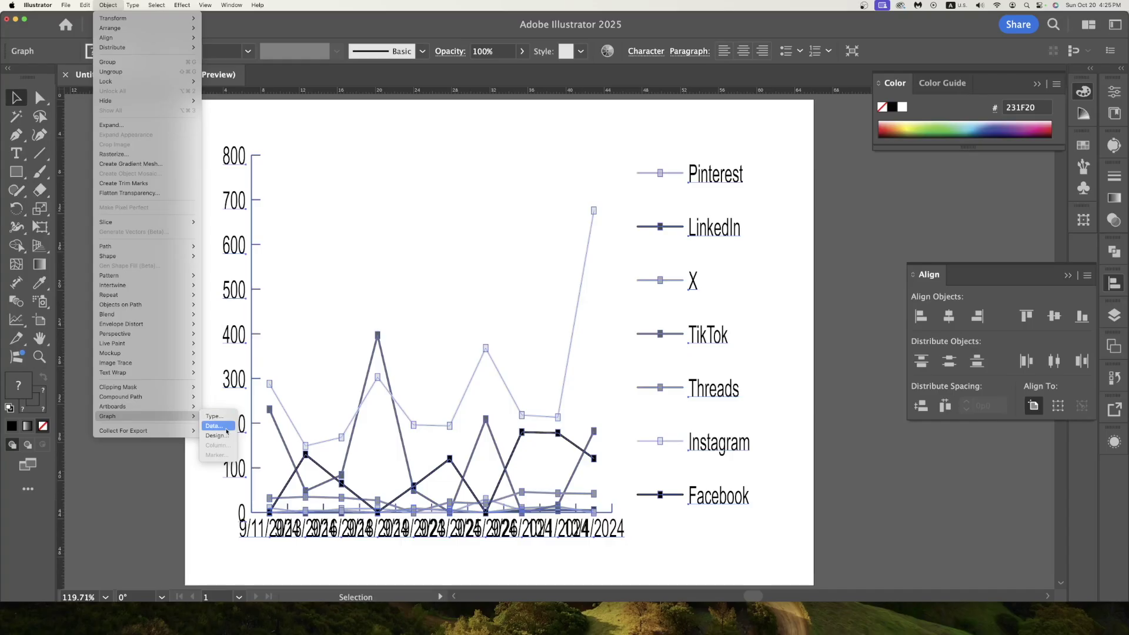
left_click(297, 581)
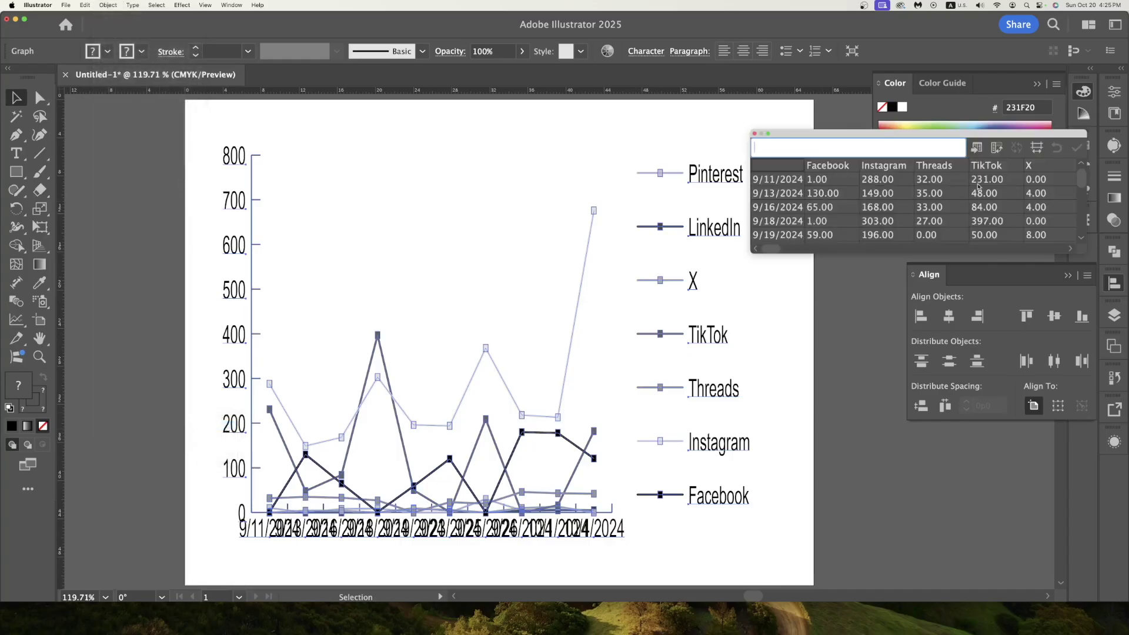
left_click(755, 134)
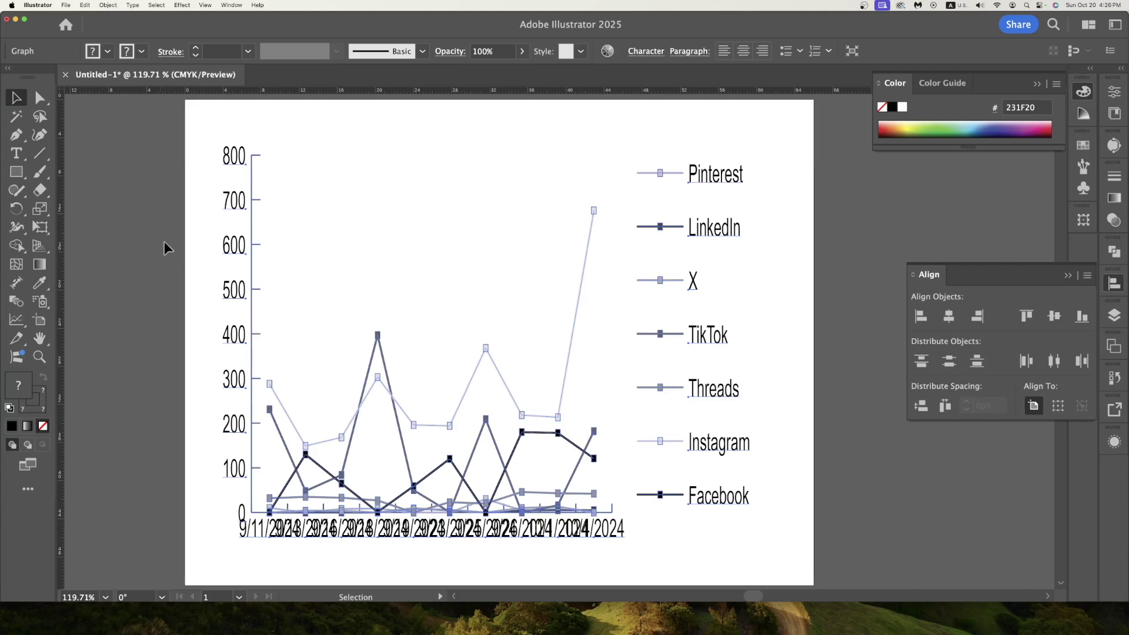
Step: Ungroup the graph with Object > Ungroup and accept the warning that graph data is lost
left_click(108, 5)
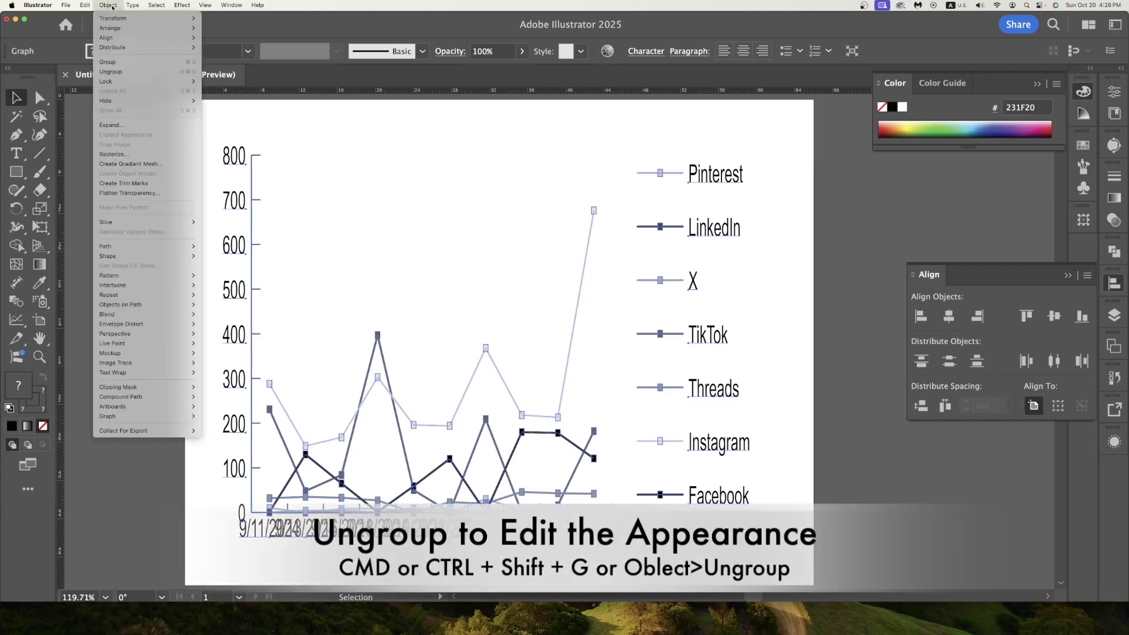
left_click(111, 72)
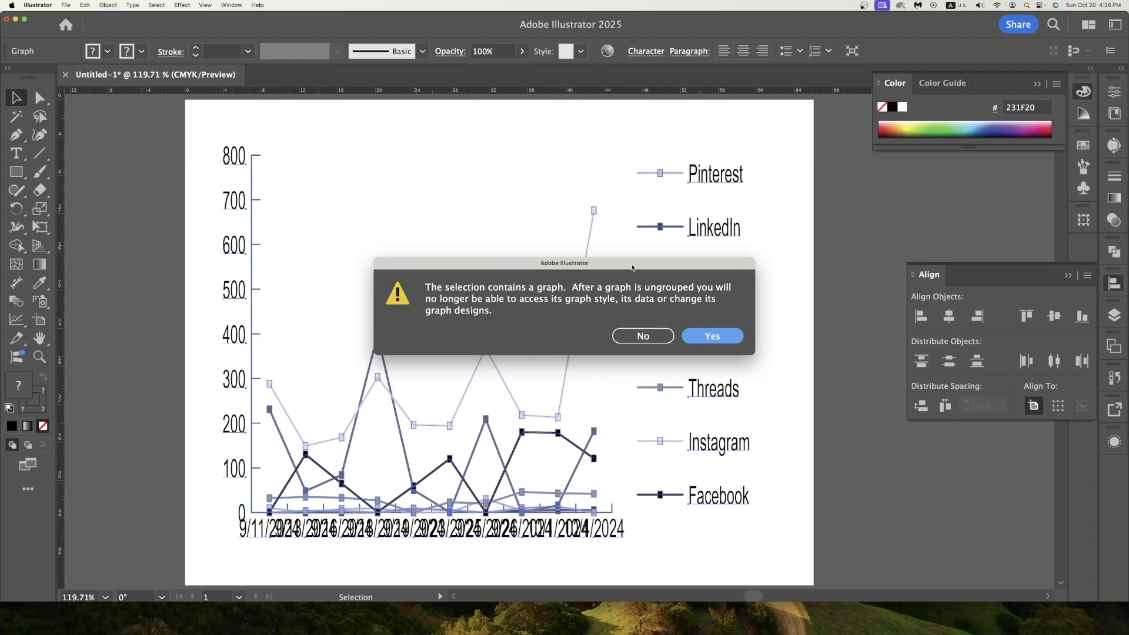
left_click_drag(632, 267, 687, 183)
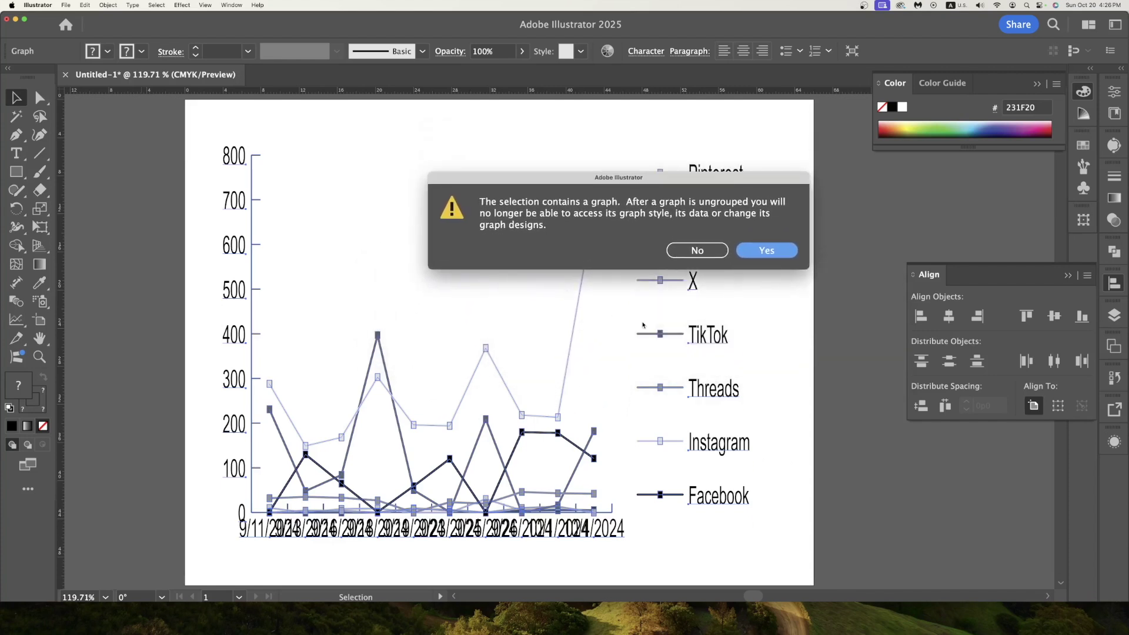
left_click(776, 253)
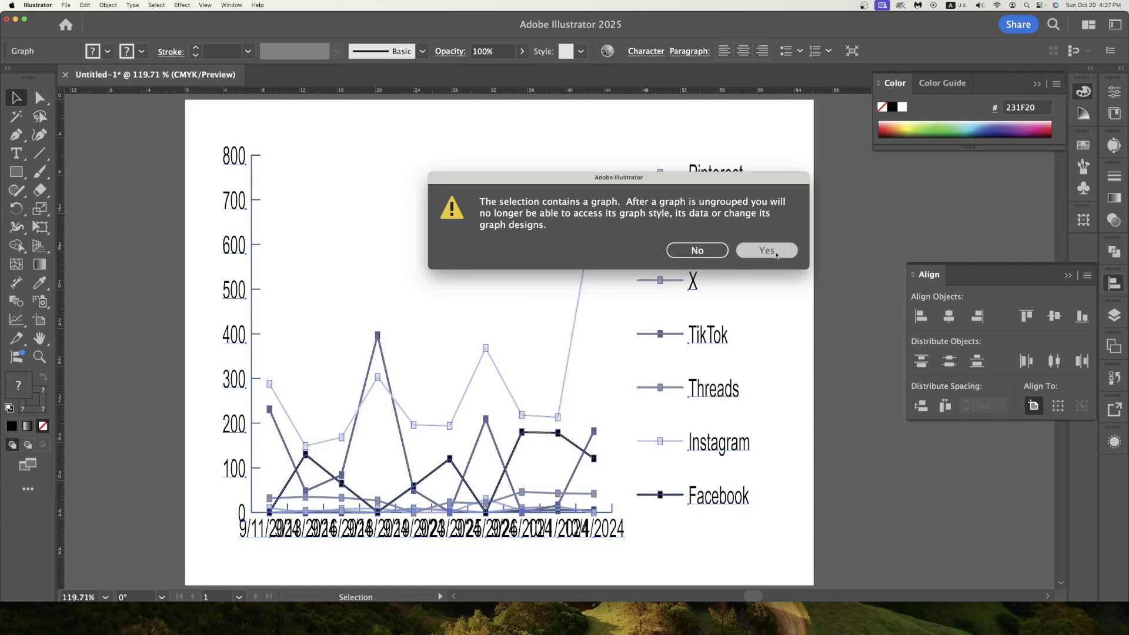
left_click(207, 250)
left_click(241, 200)
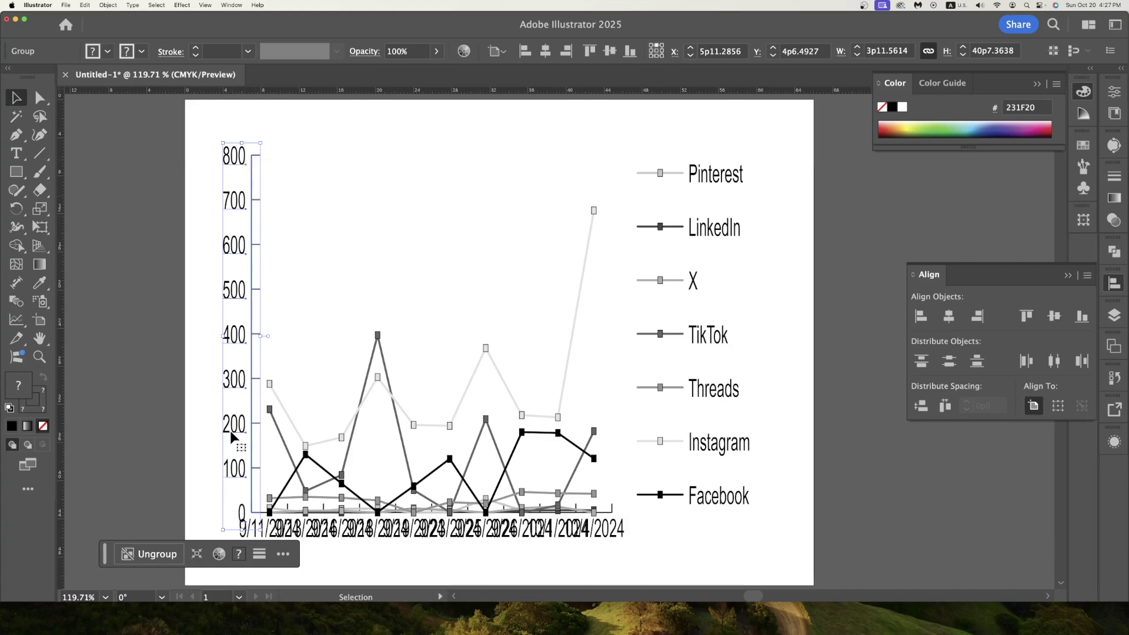
left_click(384, 360)
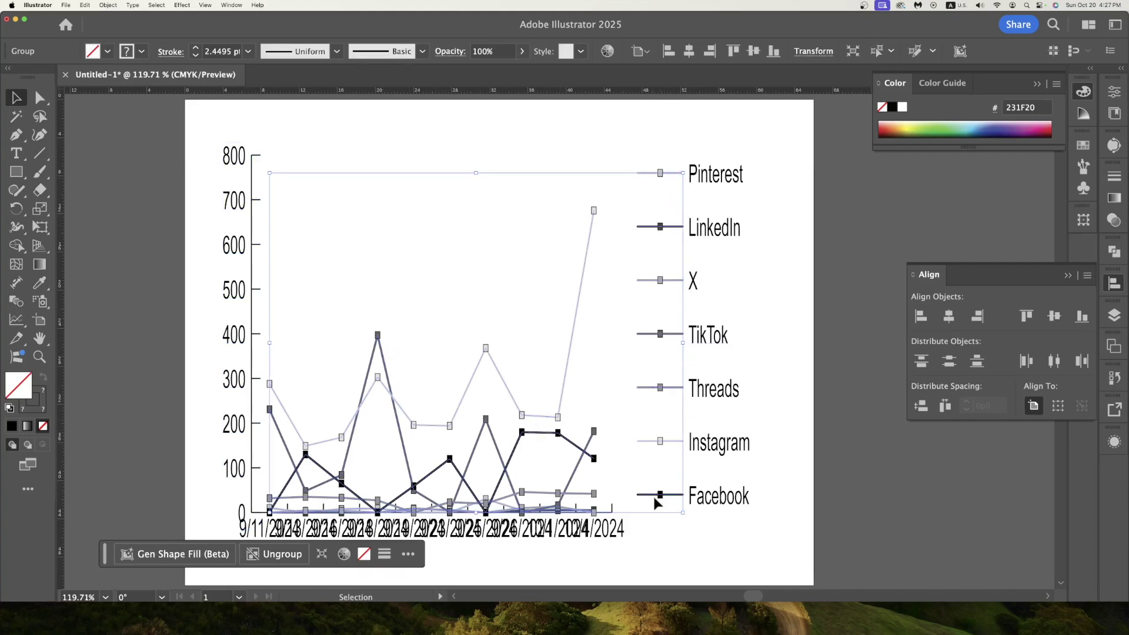
left_click(726, 176)
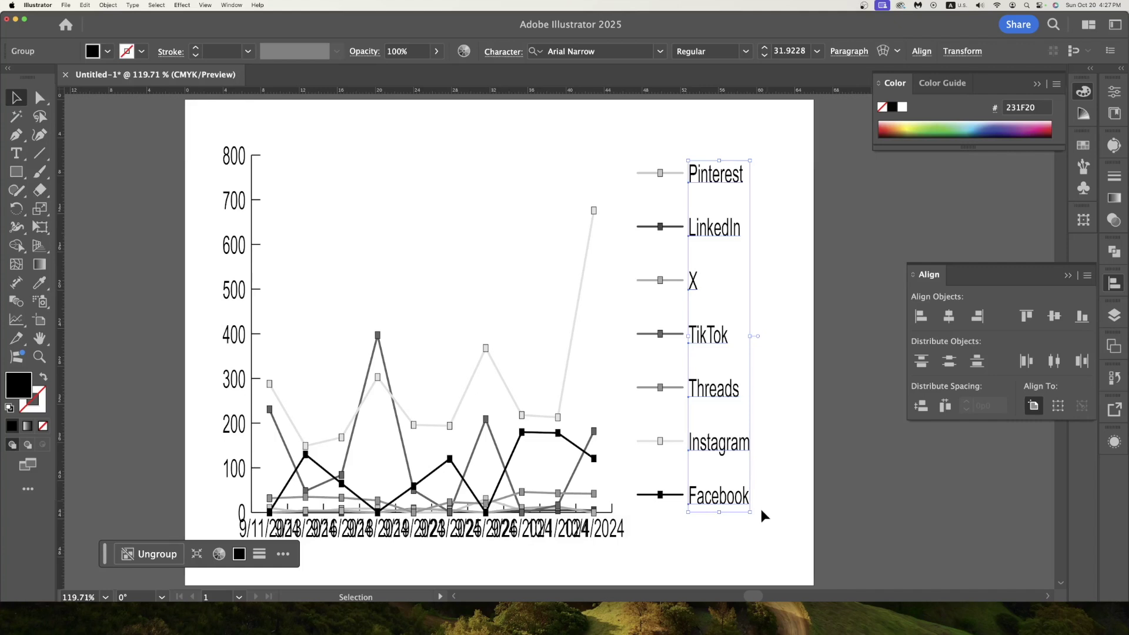
left_click(610, 531)
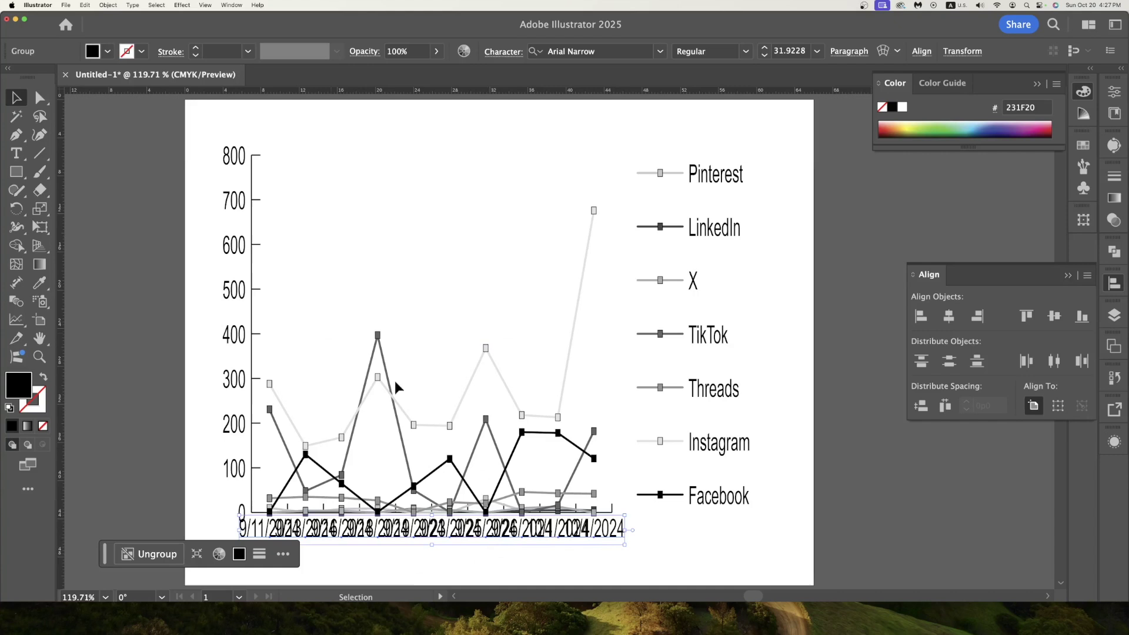
left_click(684, 564)
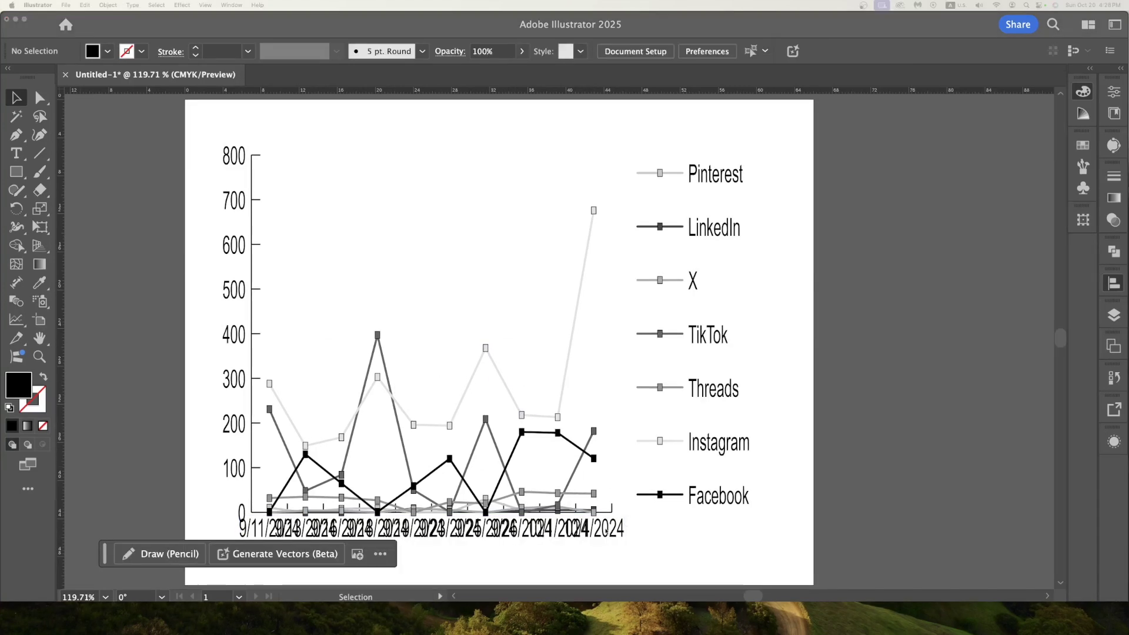
Step: Ungroup the x-axis date labels into separate text objects
left_click(605, 538)
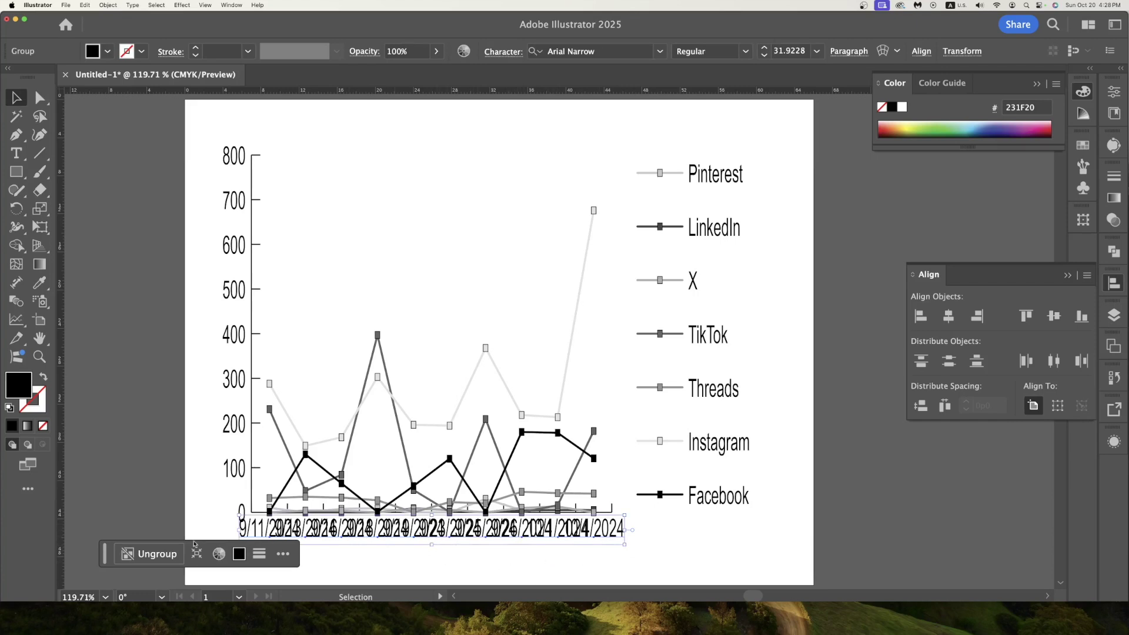
left_click(150, 554)
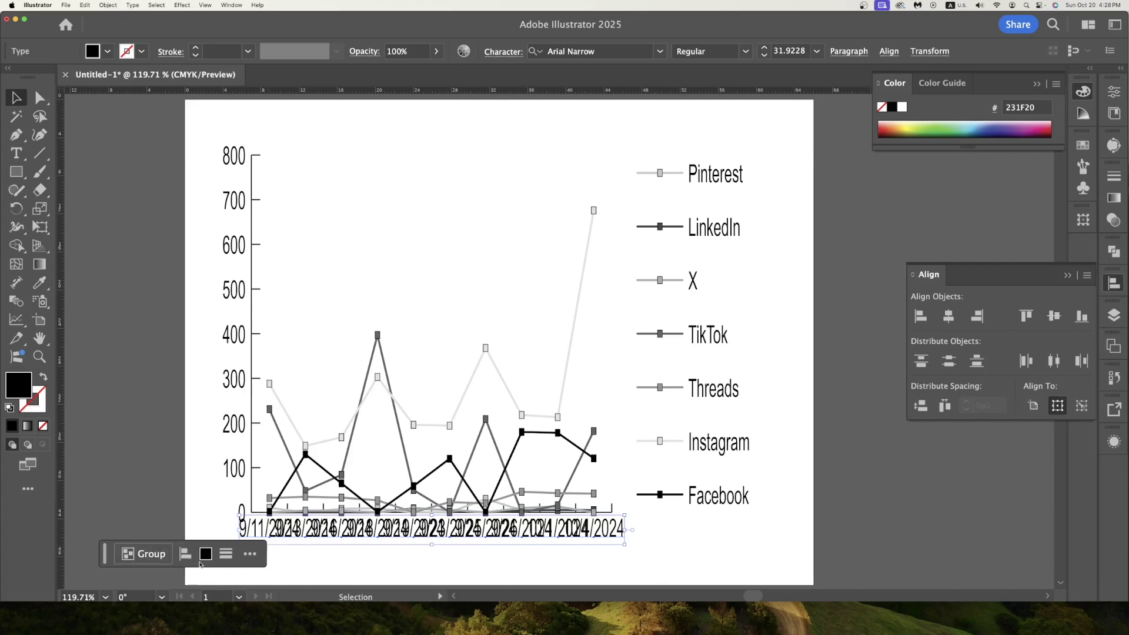
left_click(688, 568)
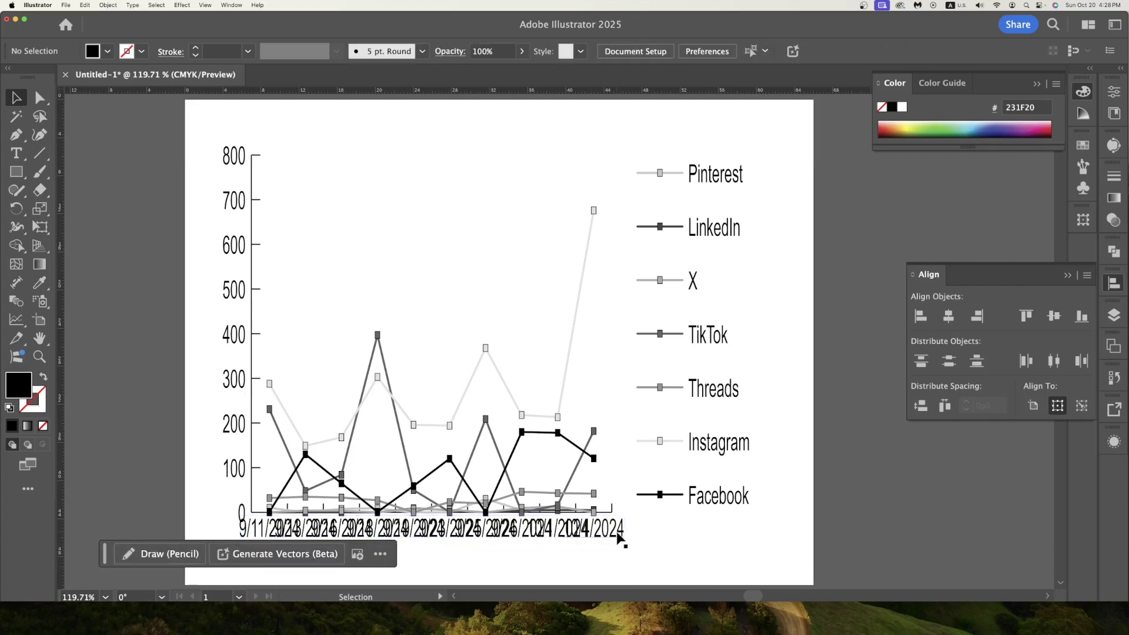
Step: Set the last date label's font size to 10 pt in the Character panel
left_click(617, 534)
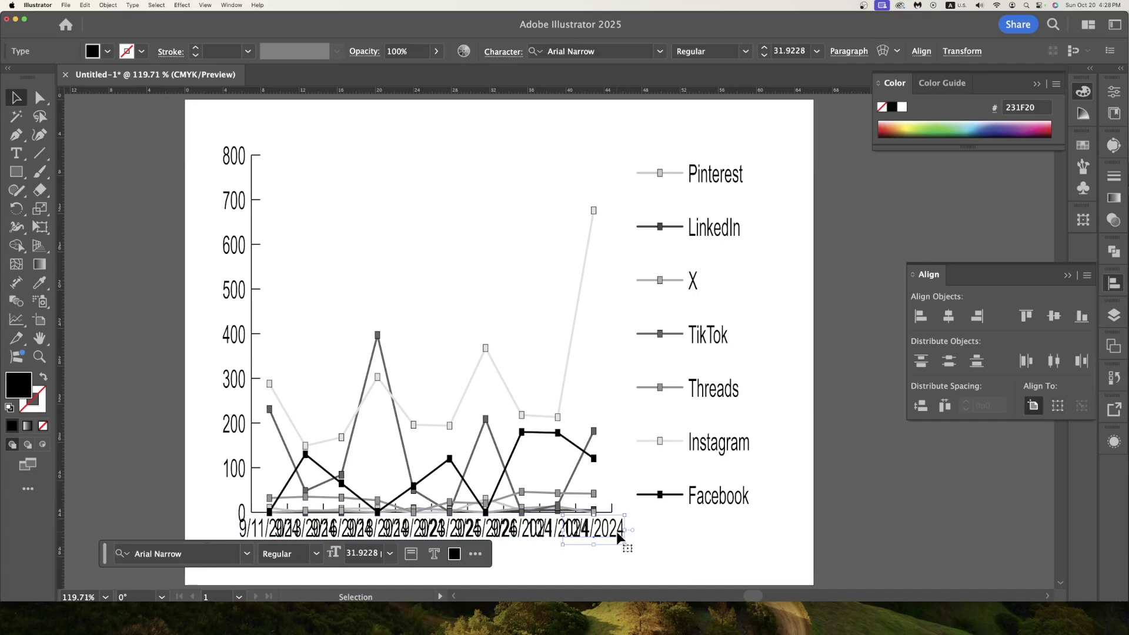
double_click(616, 532)
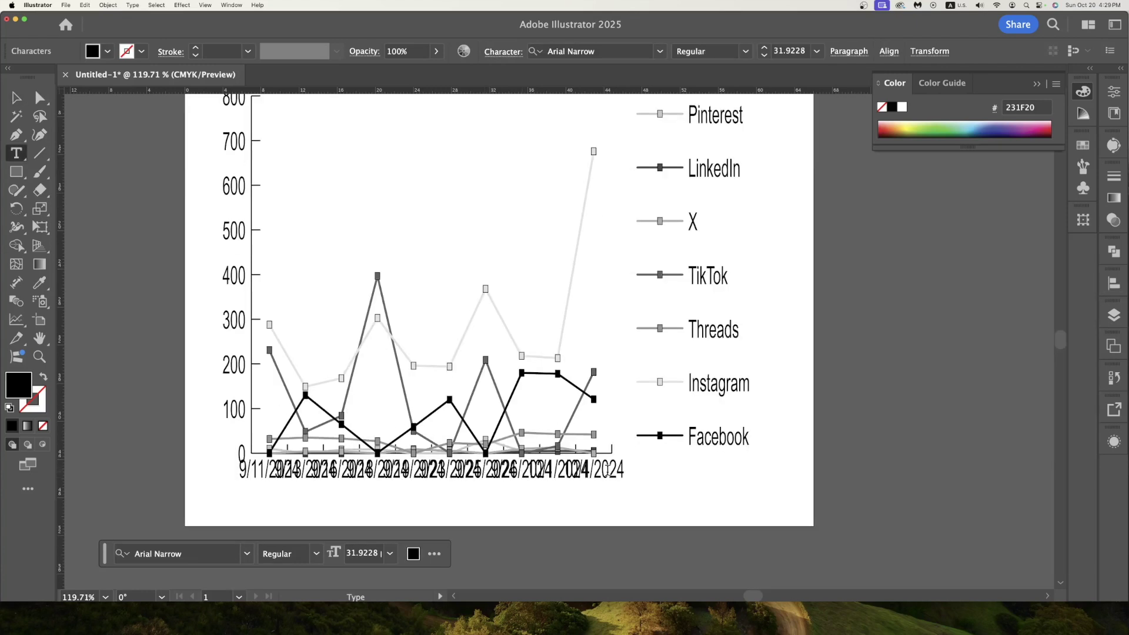
triple_click(608, 470)
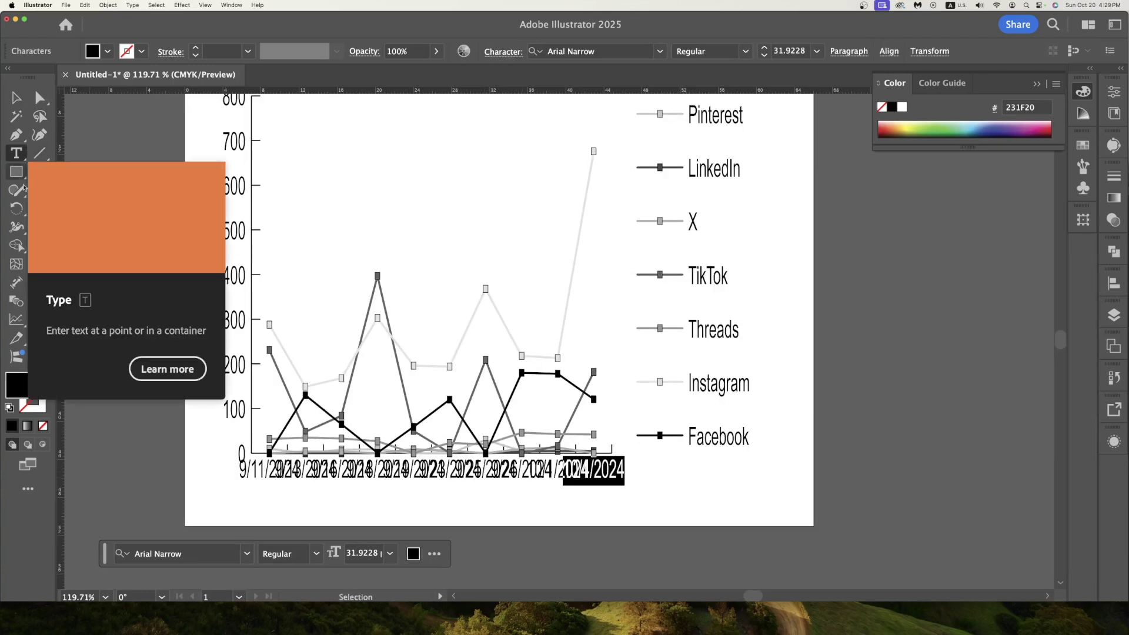
left_click(504, 51)
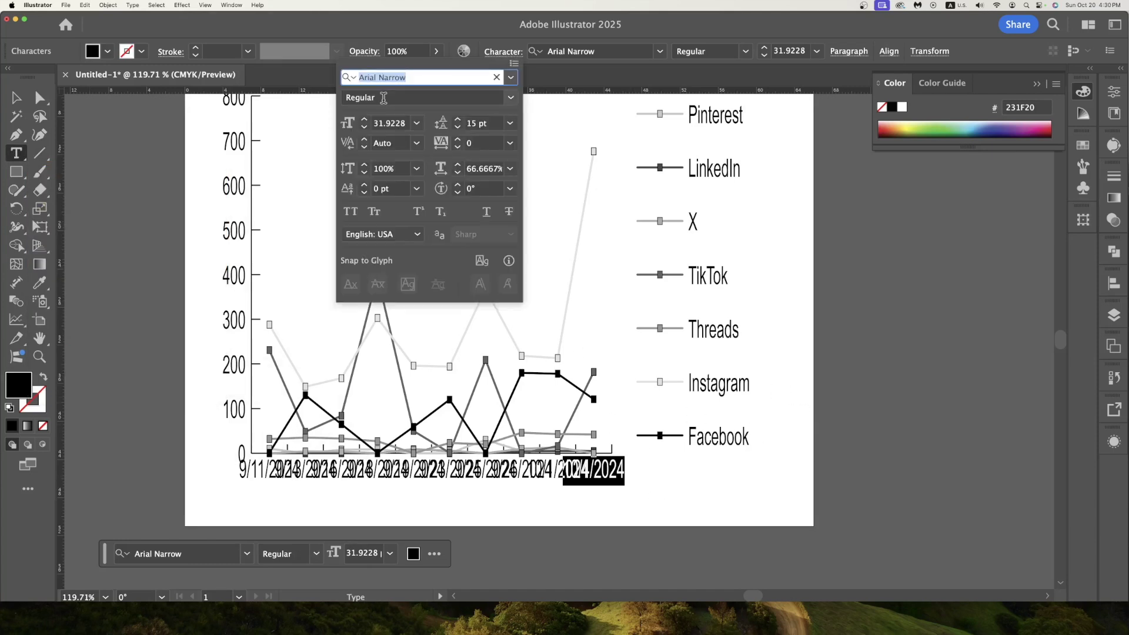
left_click(417, 123)
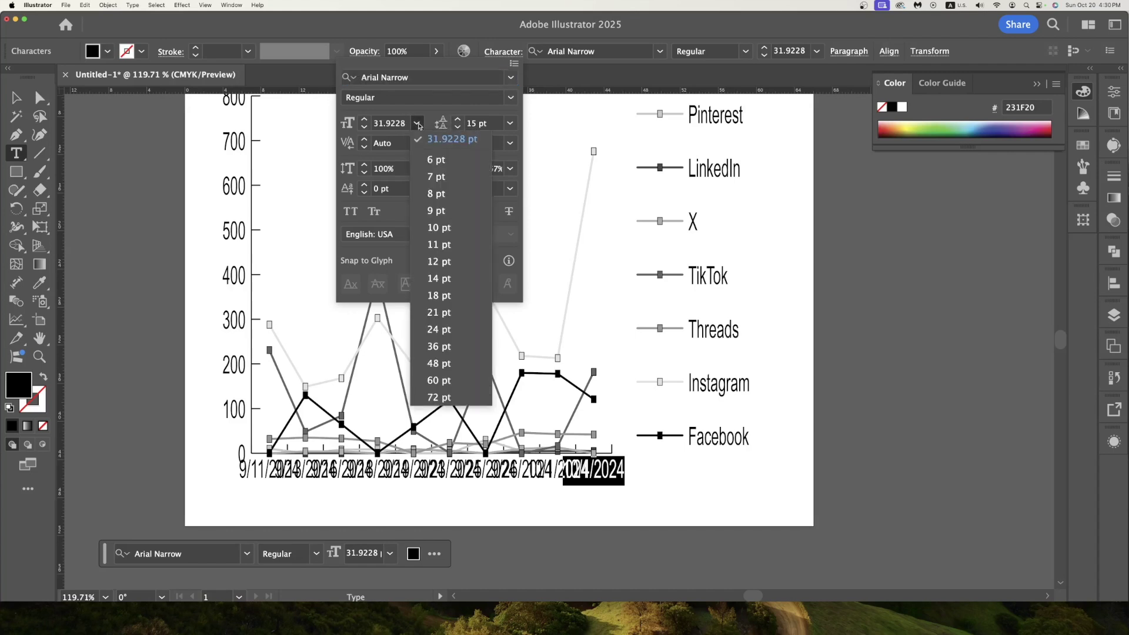
left_click(435, 228)
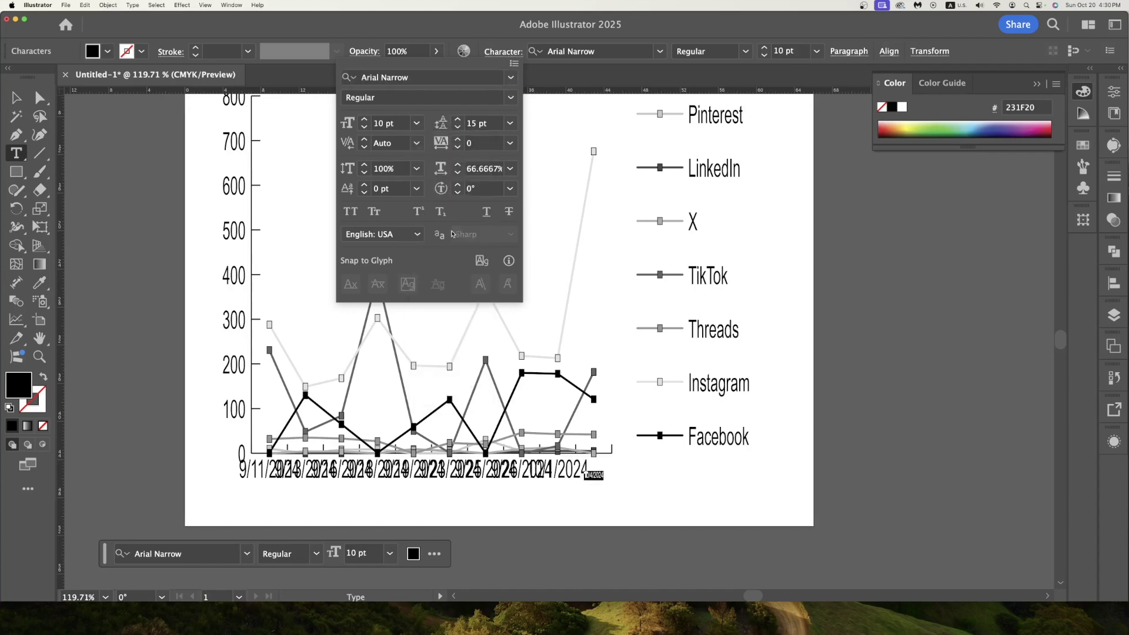
Step: Set all the chart's axis numbers and date labels to 10 pt via Type > Size
left_click(565, 470)
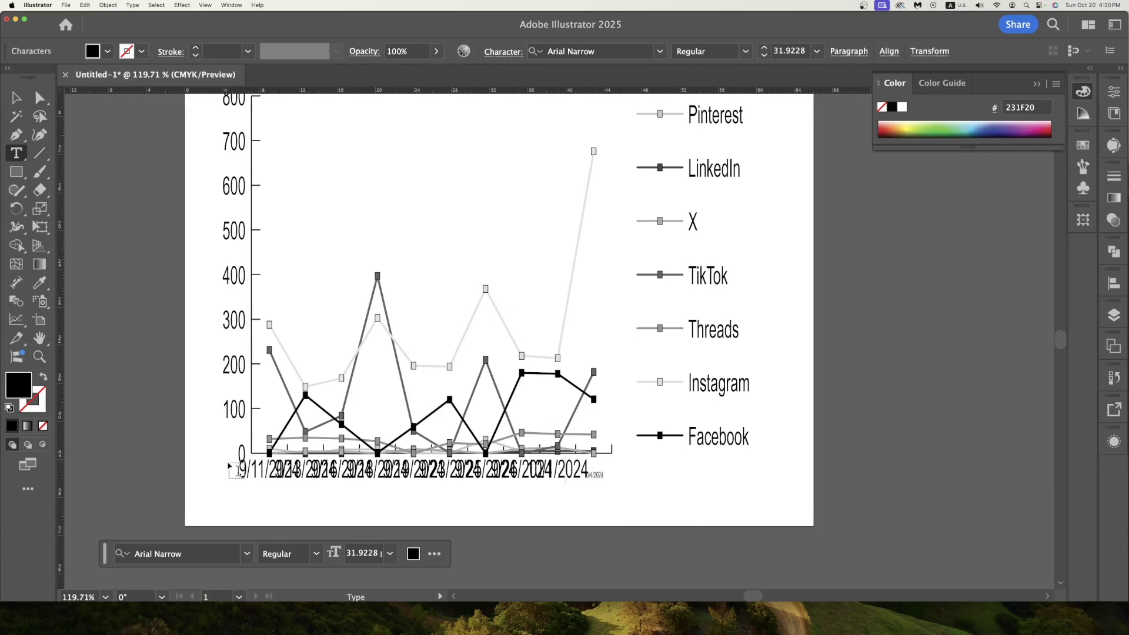
key("Escape")
left_click(133, 5)
mouse_move(194, 29)
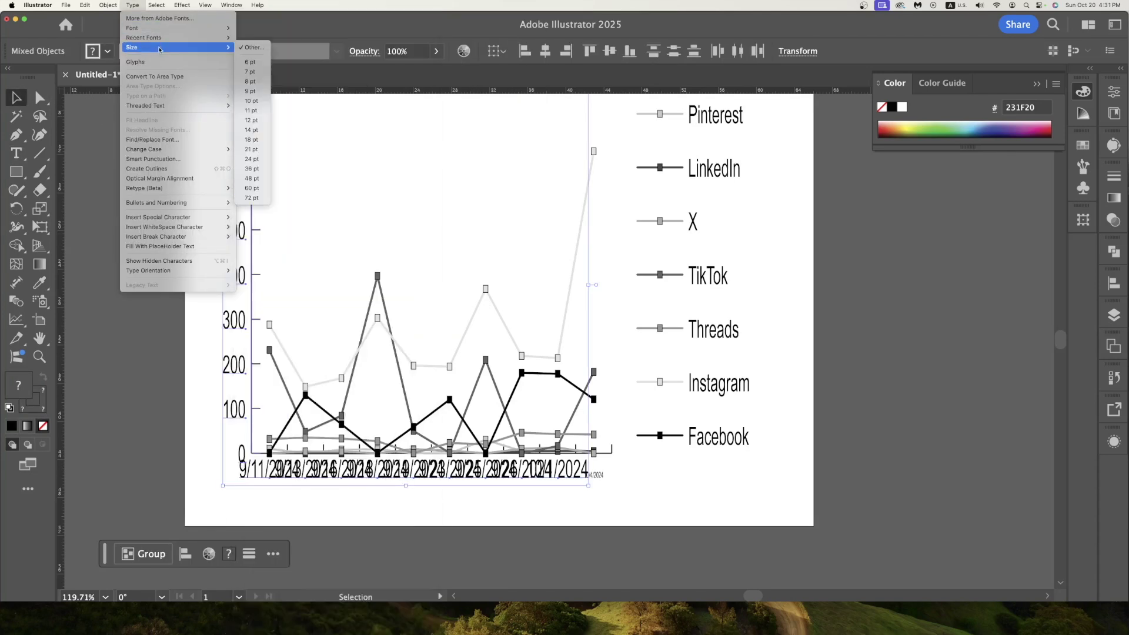
left_click(252, 100)
left_click(634, 483)
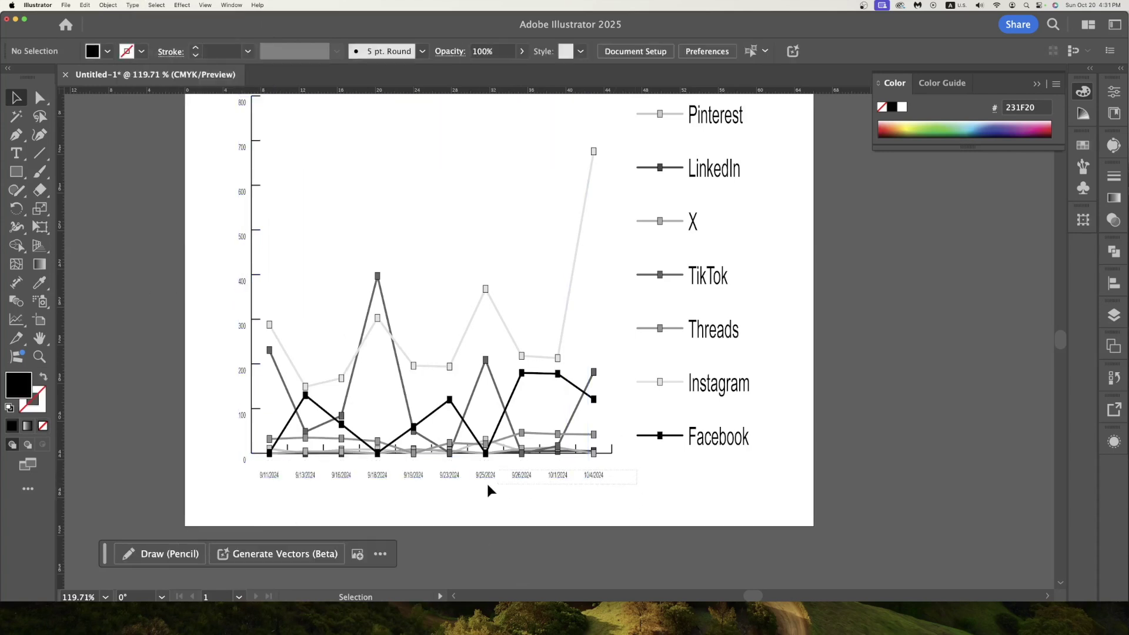
left_click(249, 492)
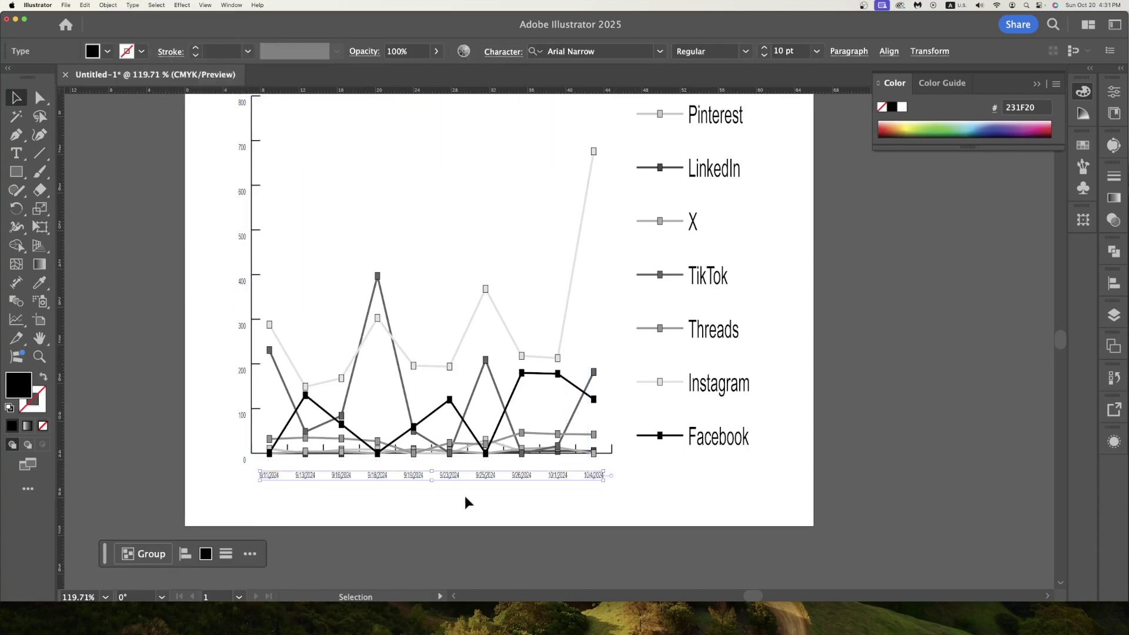
left_click(645, 493)
scroll(206, 136, "up", 2)
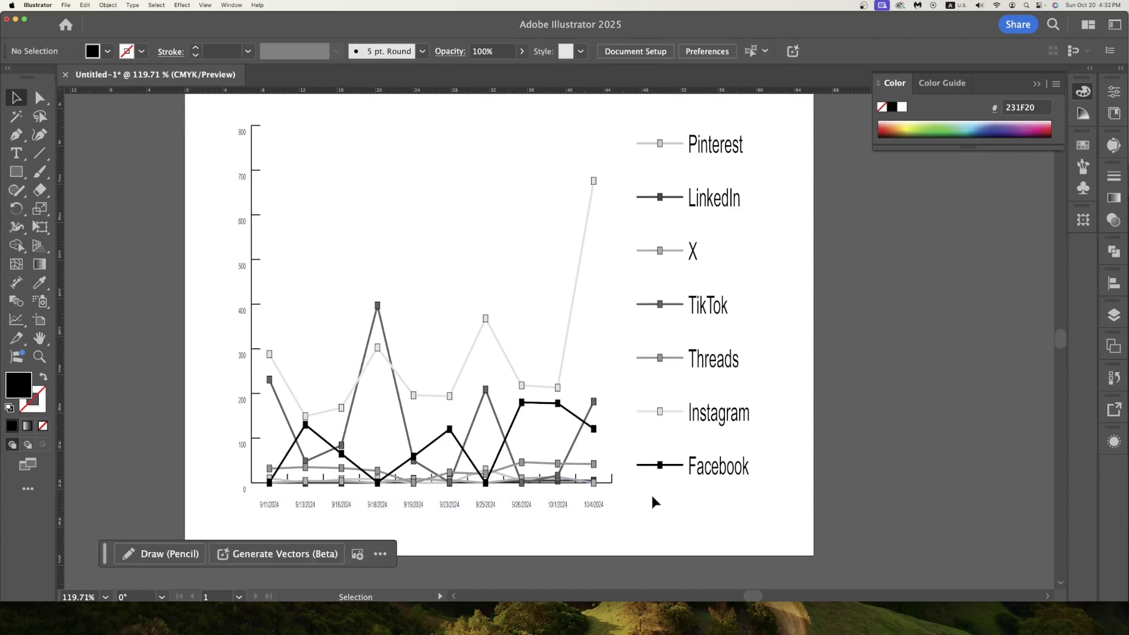
Step: Select the chart and ungroup it into separate series
left_click(574, 247)
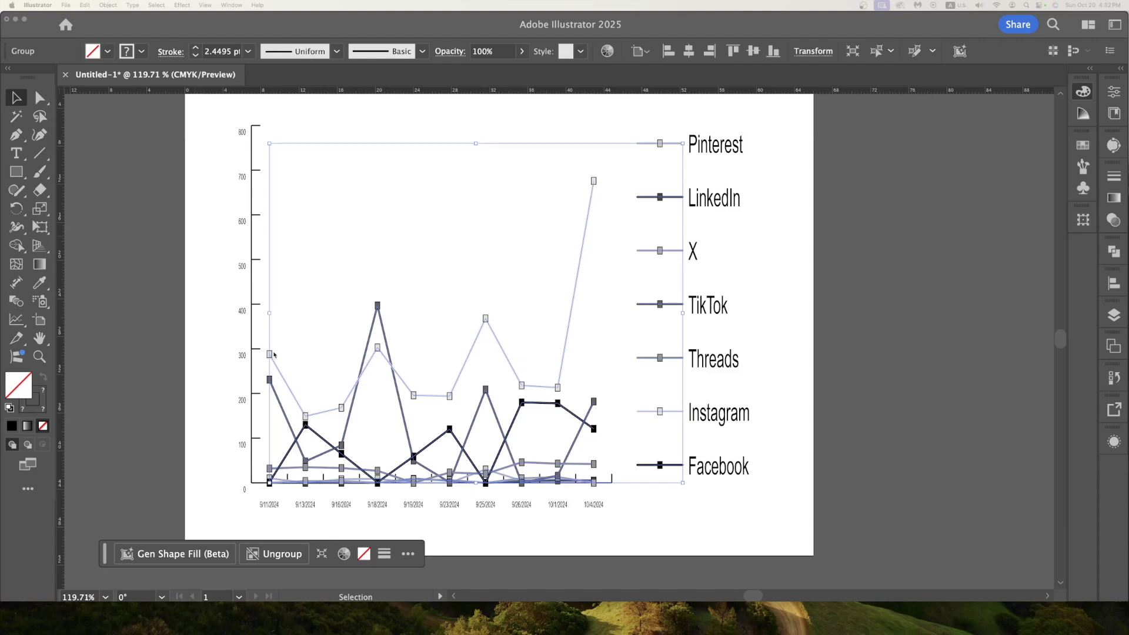
key("F6")
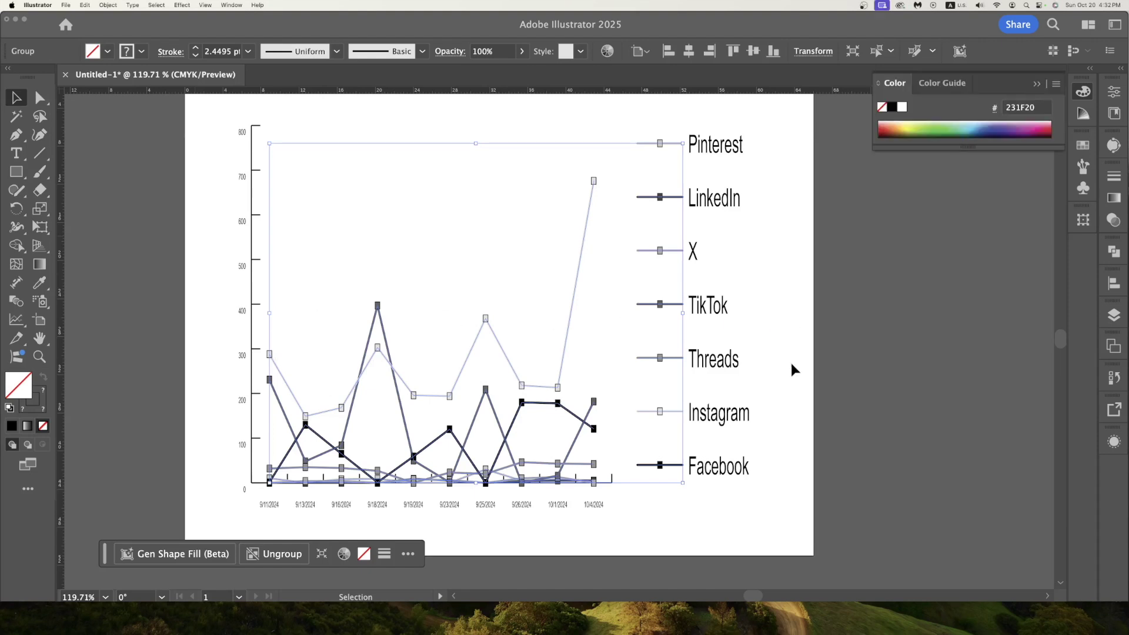
left_click(791, 364)
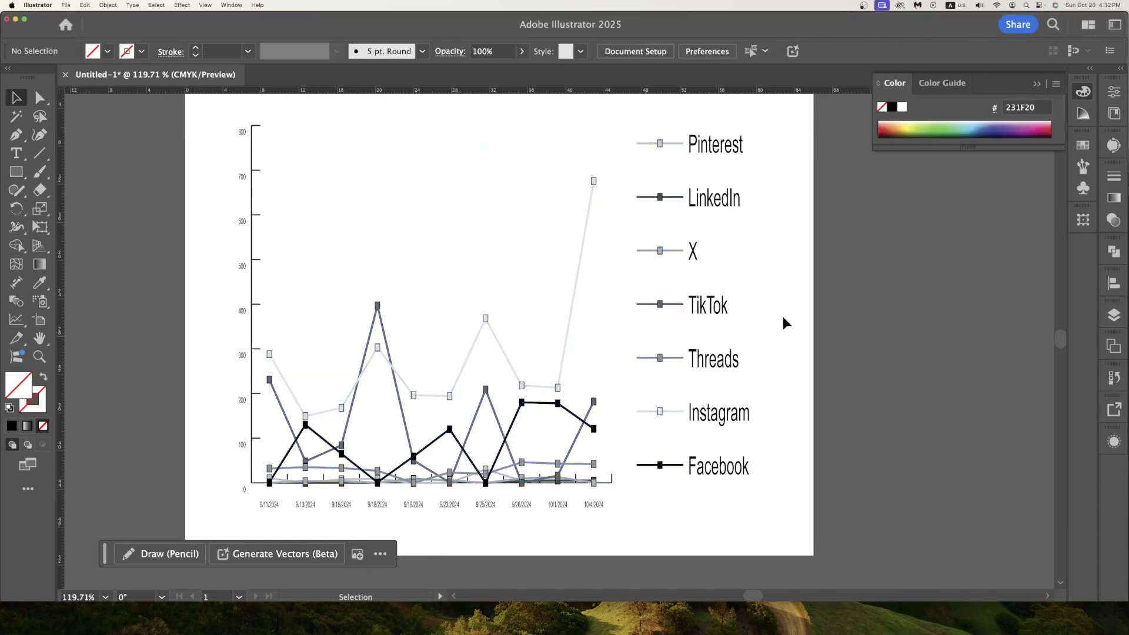
left_click(581, 263)
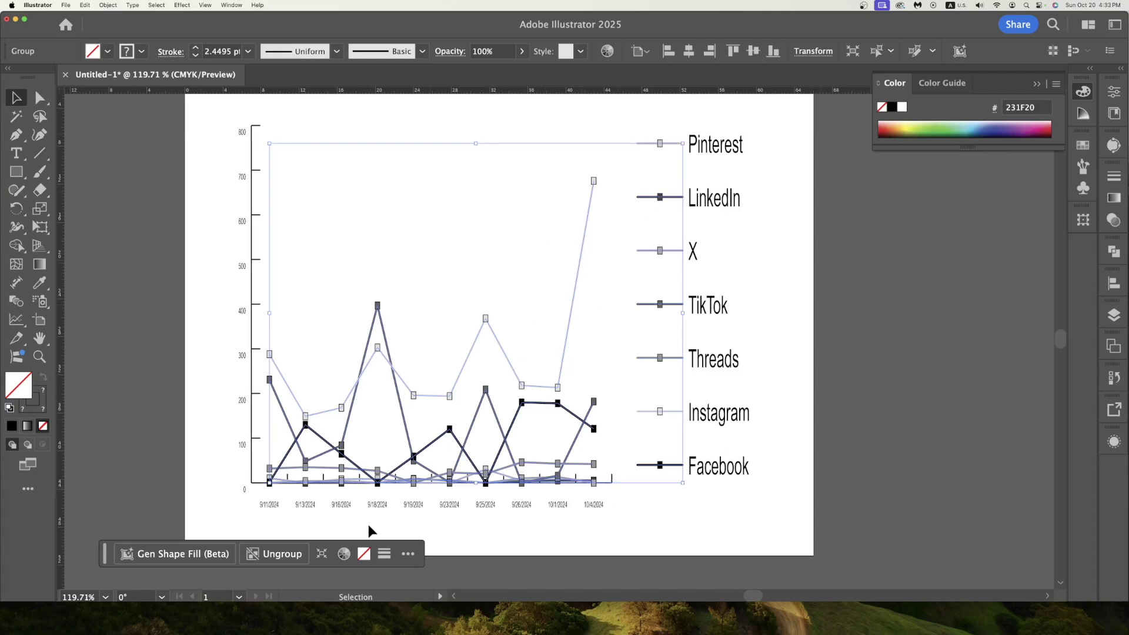
left_click(274, 554)
left_click(779, 520)
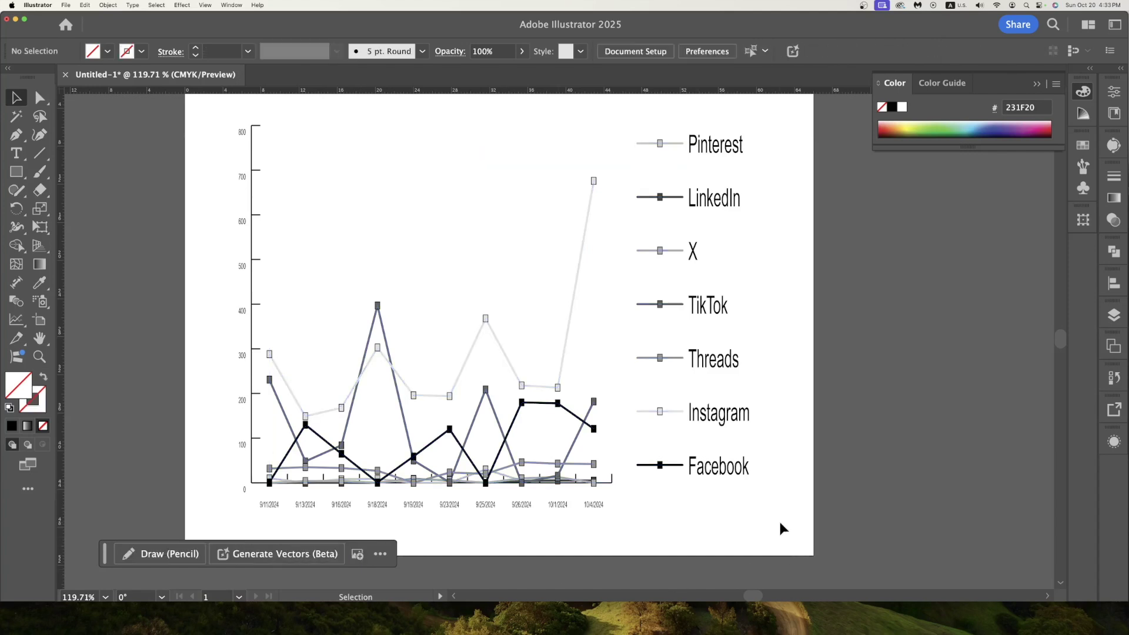
Step: Give the Instagram line and legend key a magenta (EC008C) stroke swatch
left_click(671, 411)
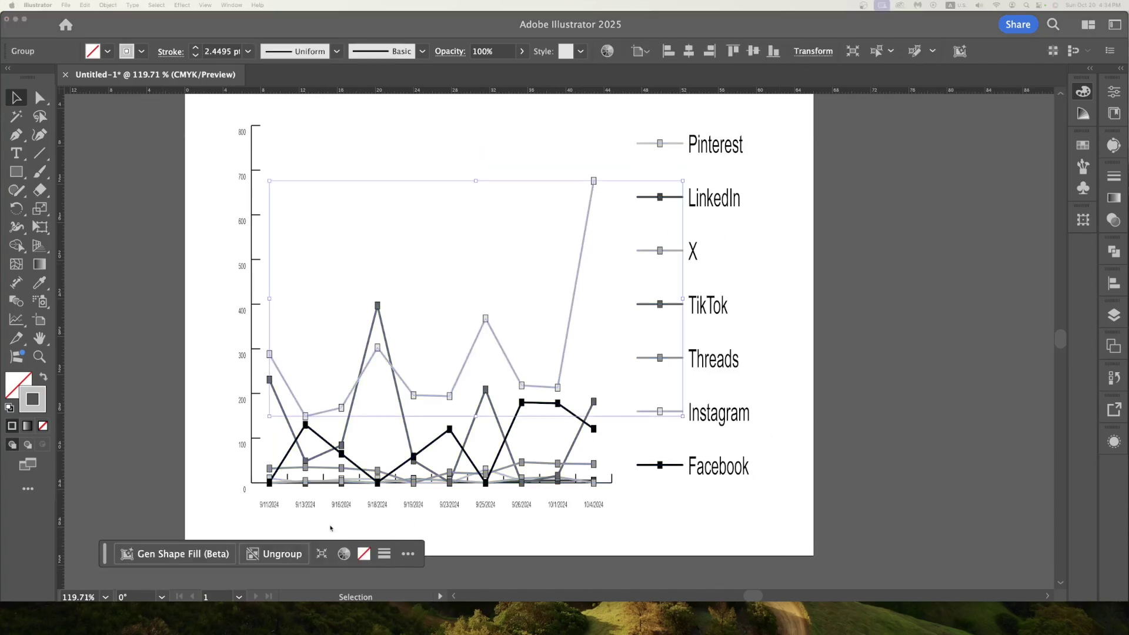
key("F6")
left_click(777, 465)
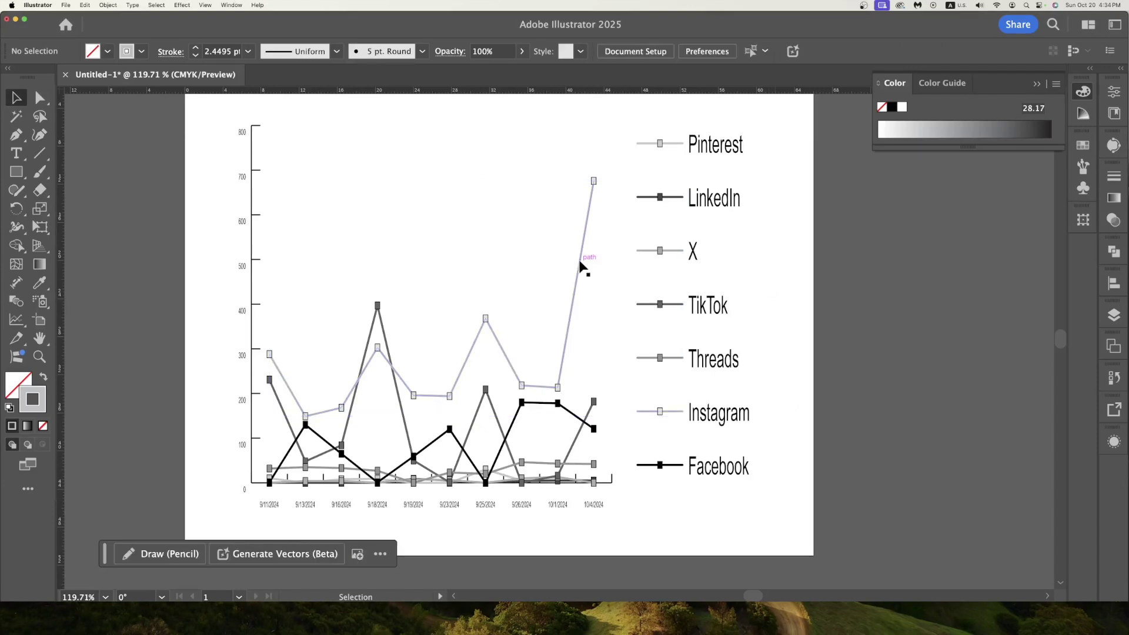
left_click(581, 265)
left_click(107, 51)
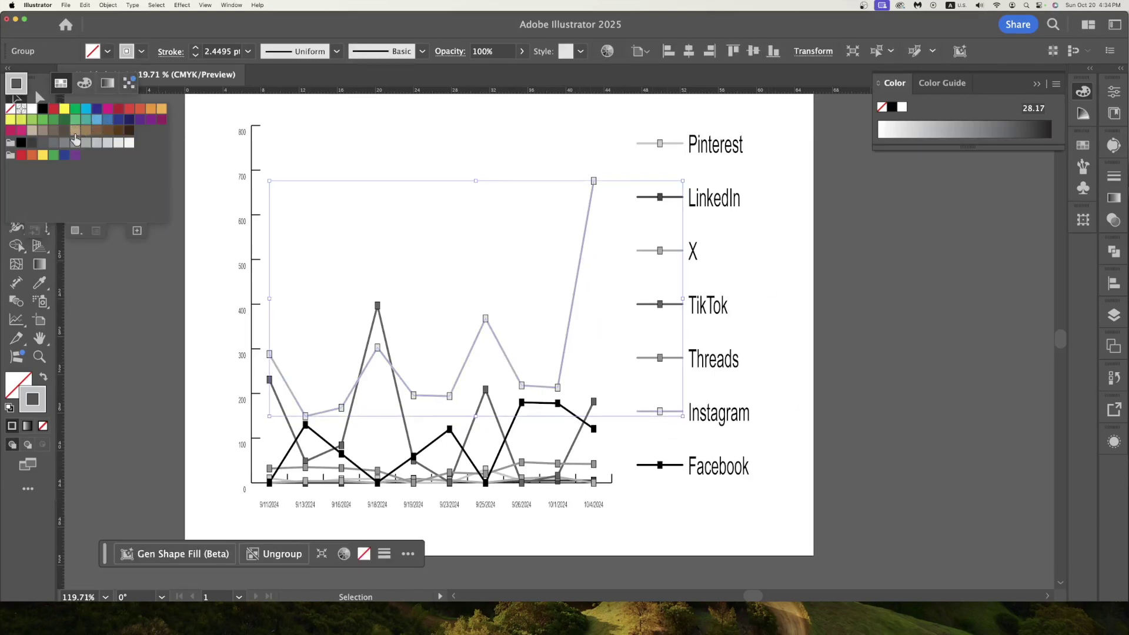
left_click(107, 108)
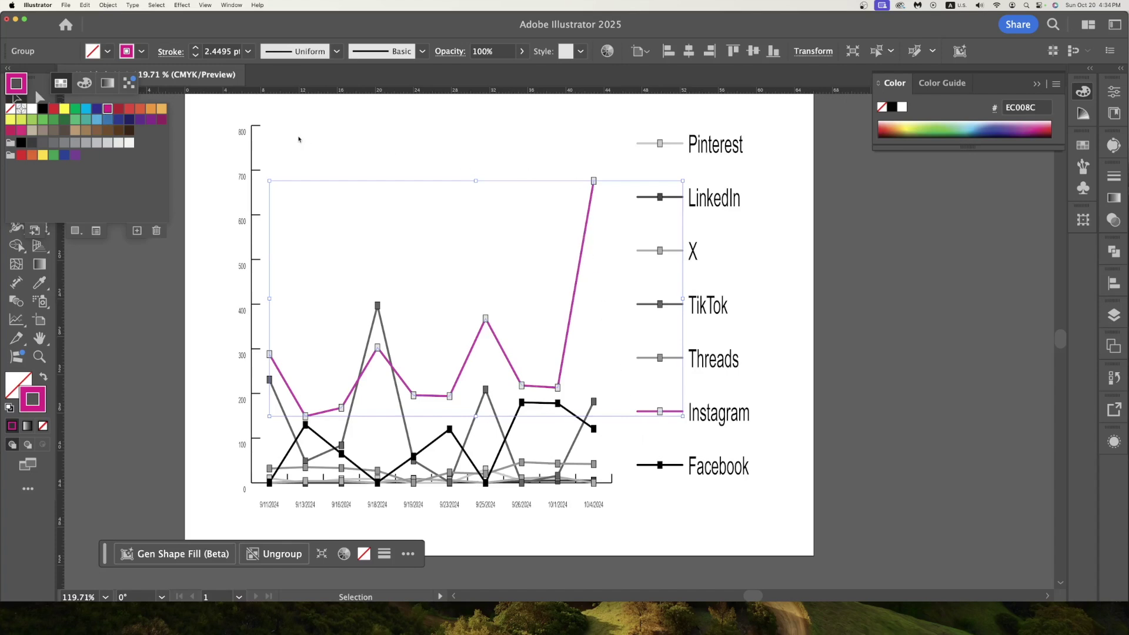
key("Escape")
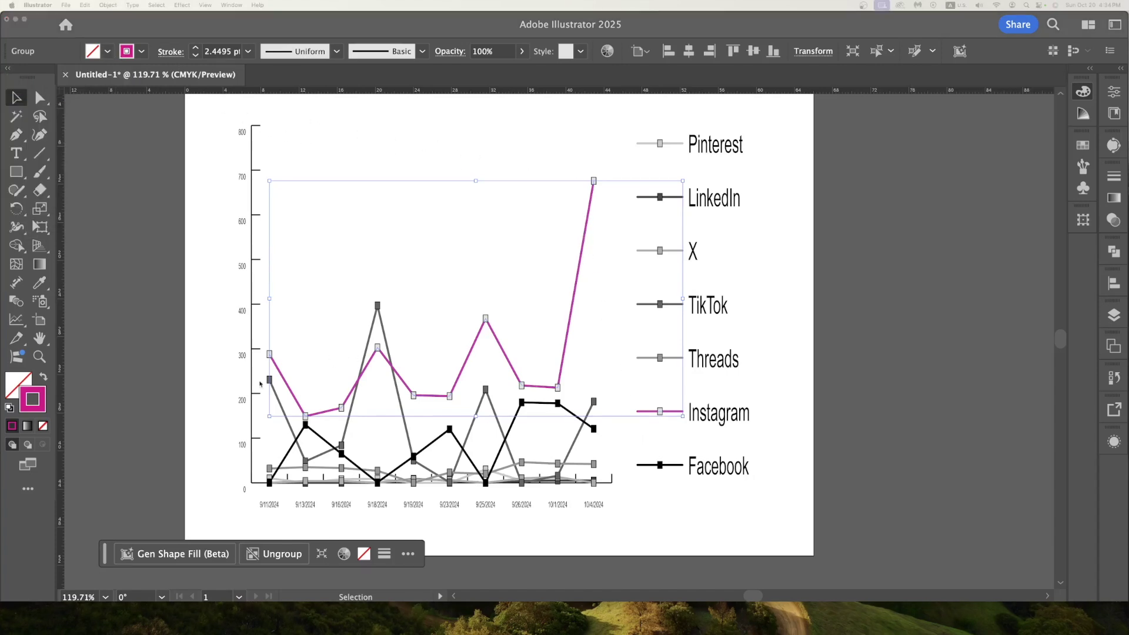
Step: Select the Instagram series markers inside the chart group
key("F6")
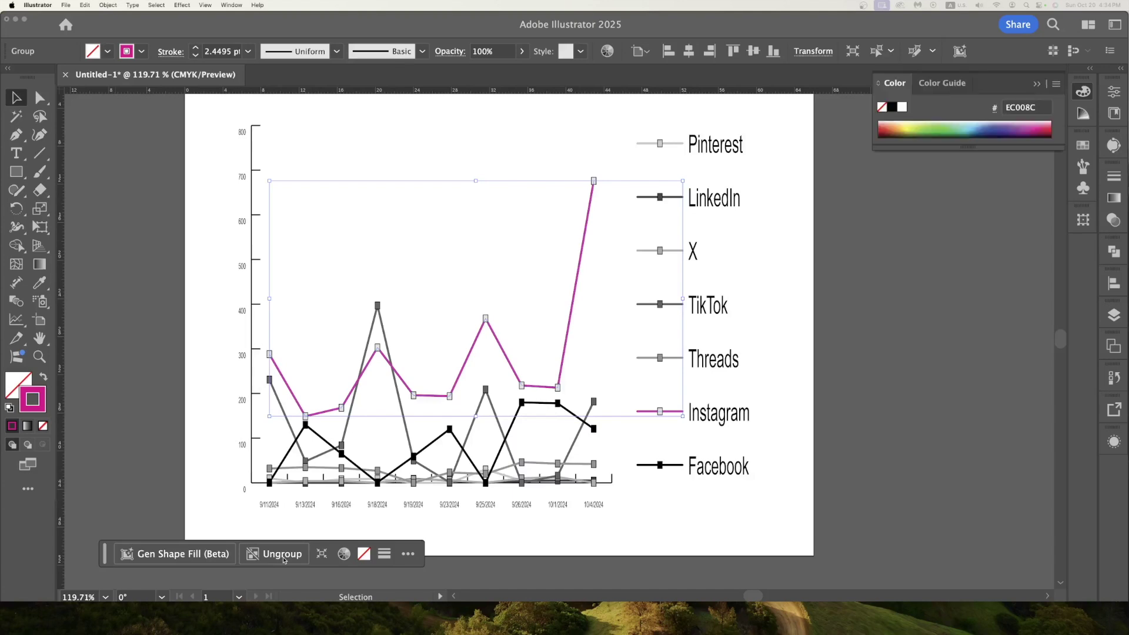
left_click(781, 387)
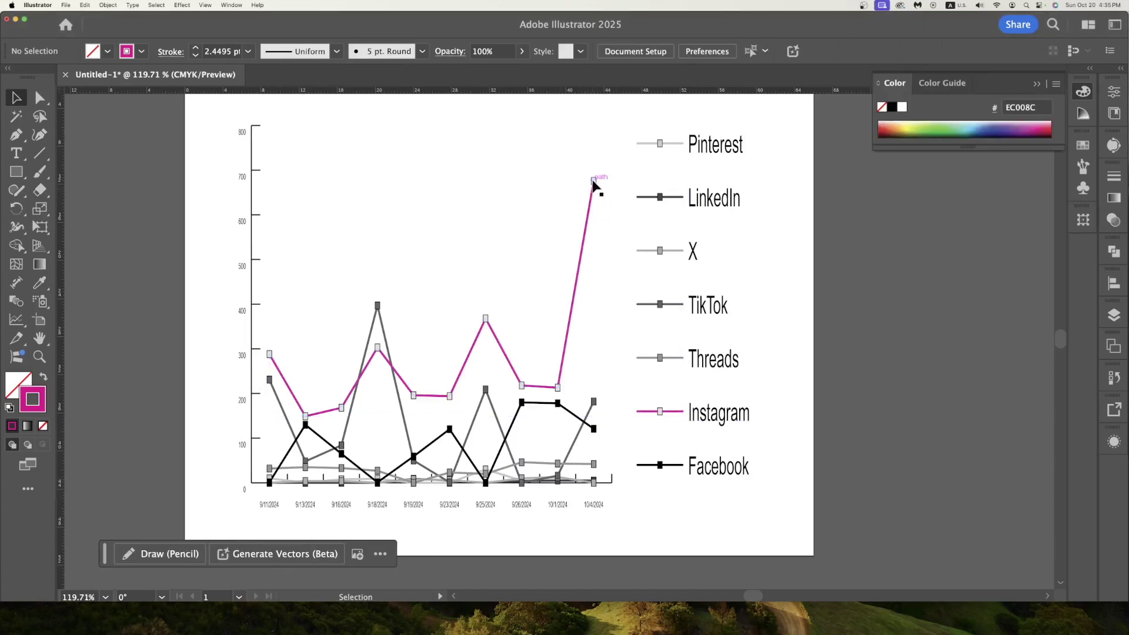
left_click(592, 184)
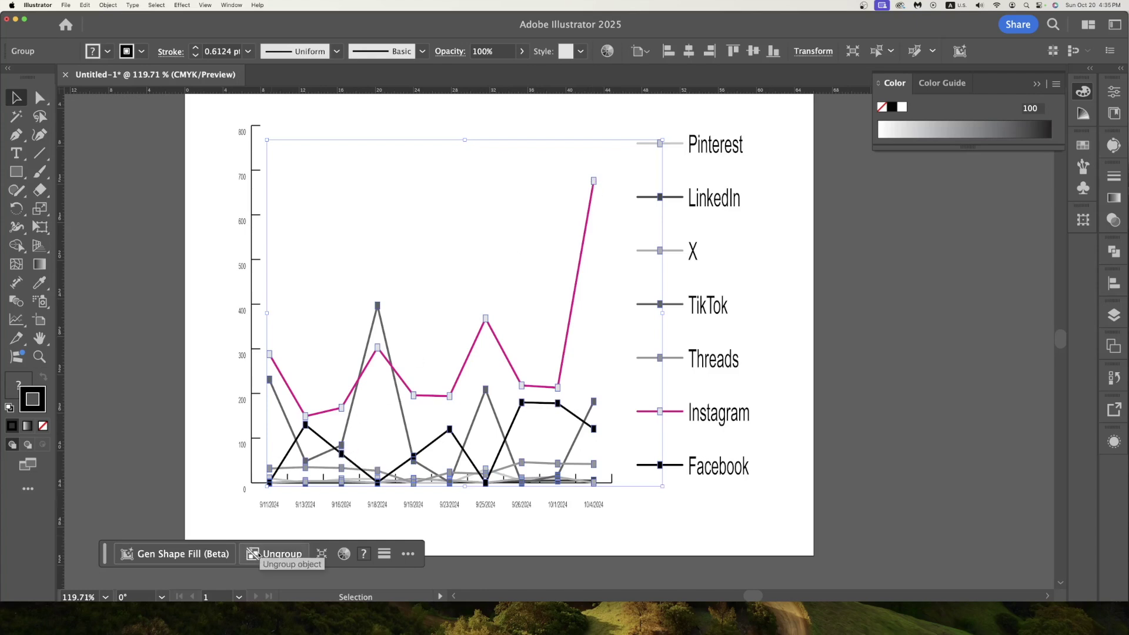
left_click_drag(484, 314, 482, 302)
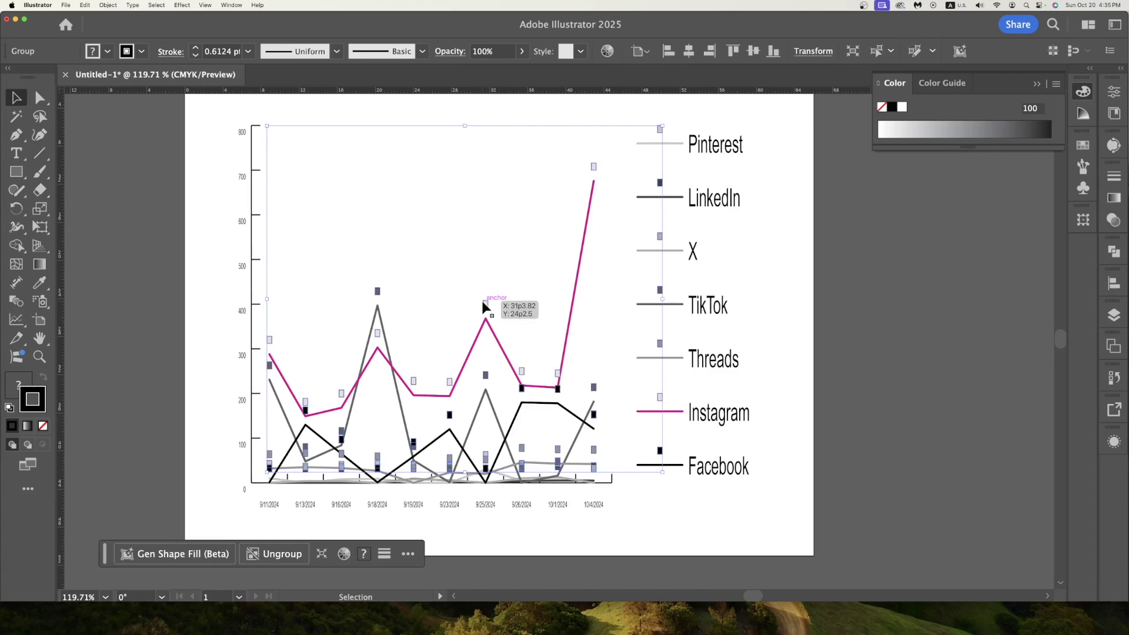
key("super")
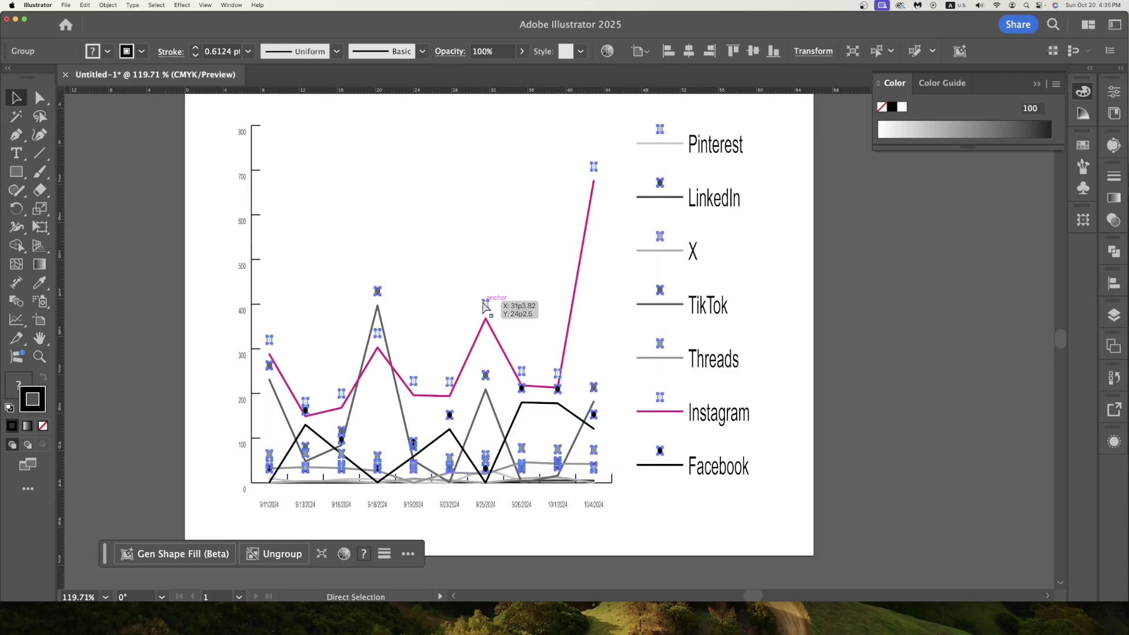
key("v")
left_click(501, 265)
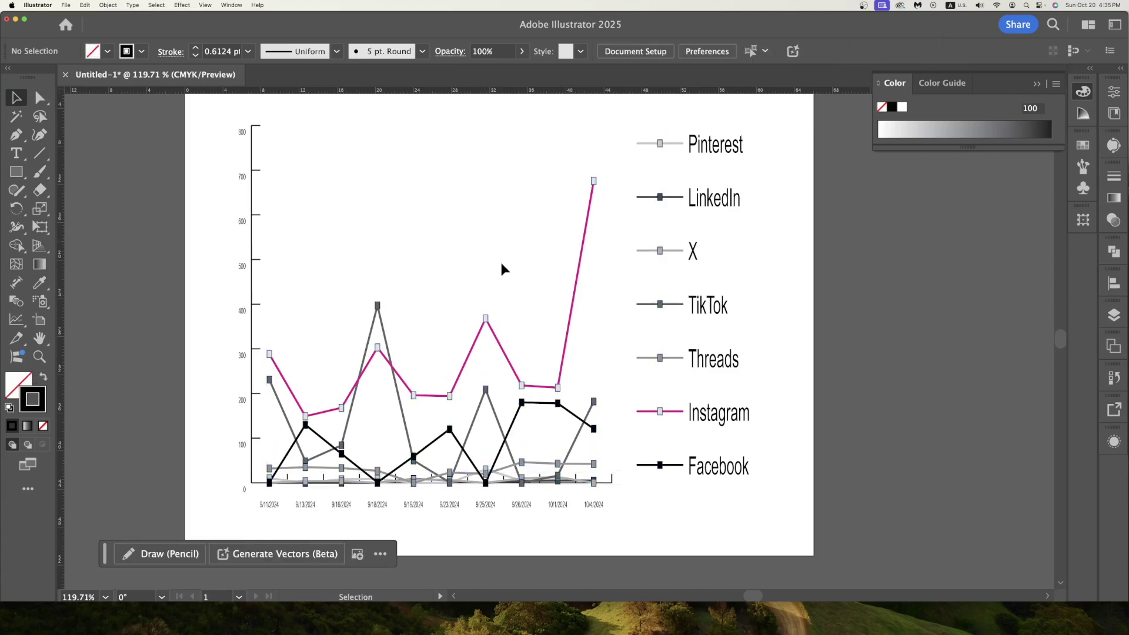
left_click(485, 319)
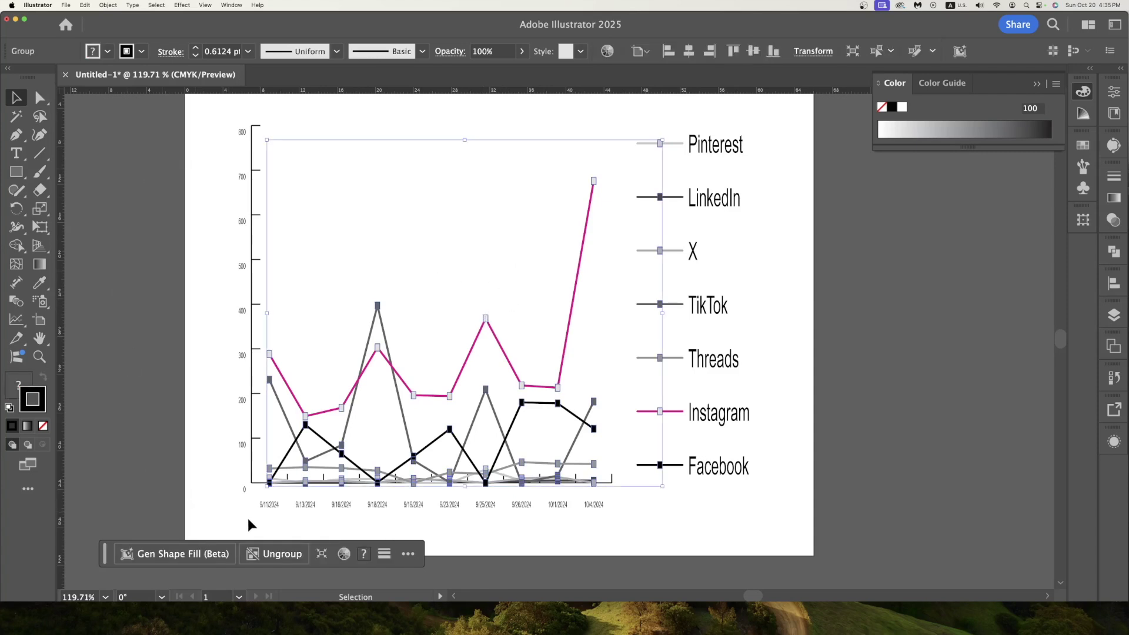
left_click(601, 192)
left_click(594, 182)
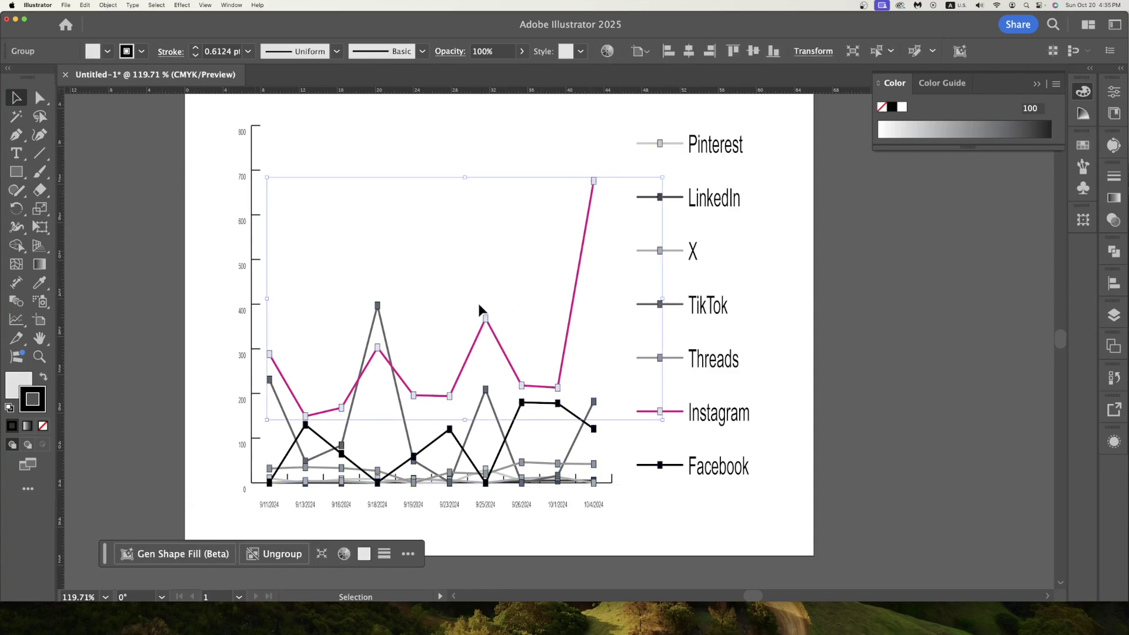
mouse_move(485, 317)
left_mouse_down()
mouse_move(485, 297)
mouse_move(529, 339)
mouse_move(486, 318)
left_mouse_up()
Step: Fill the Instagram markers magenta to match their stroke
left_click(107, 51)
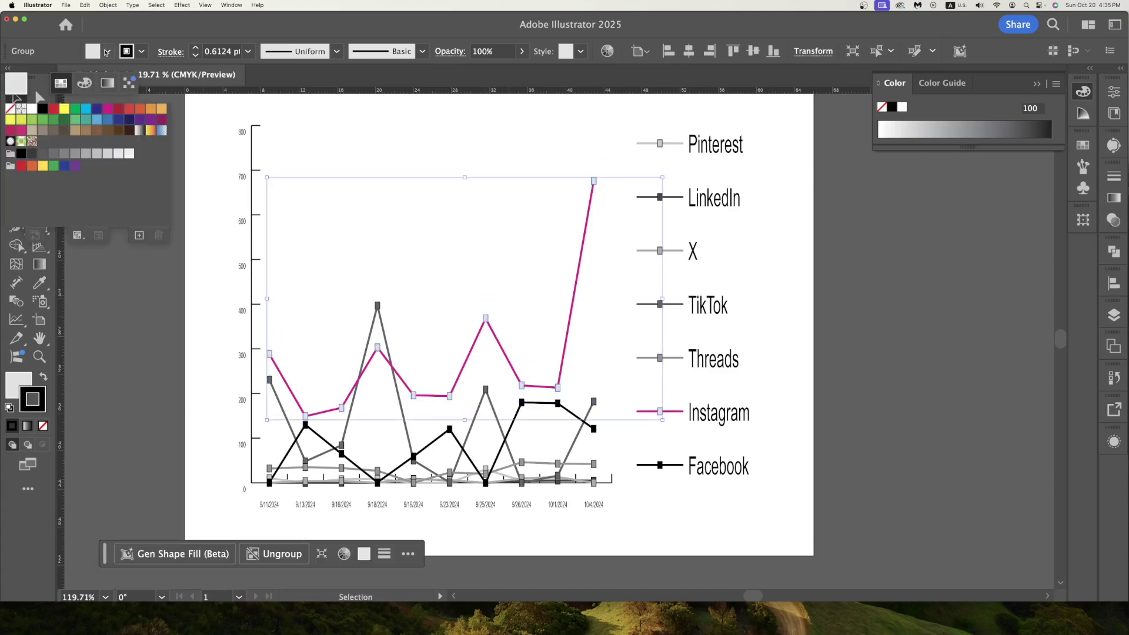
left_click(107, 108)
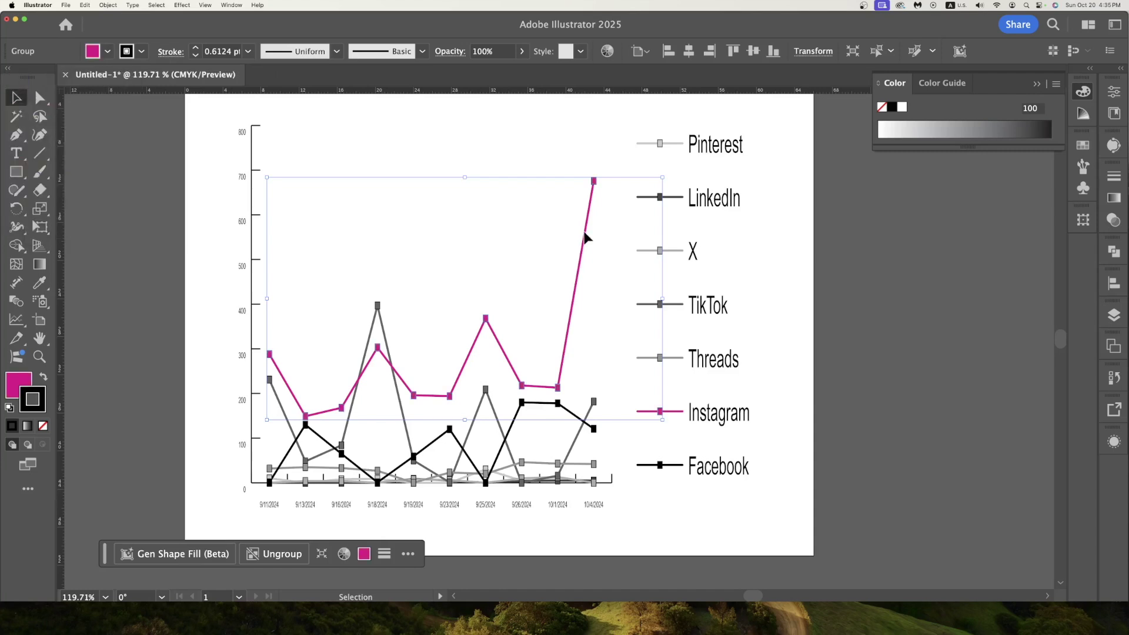
left_click(792, 417)
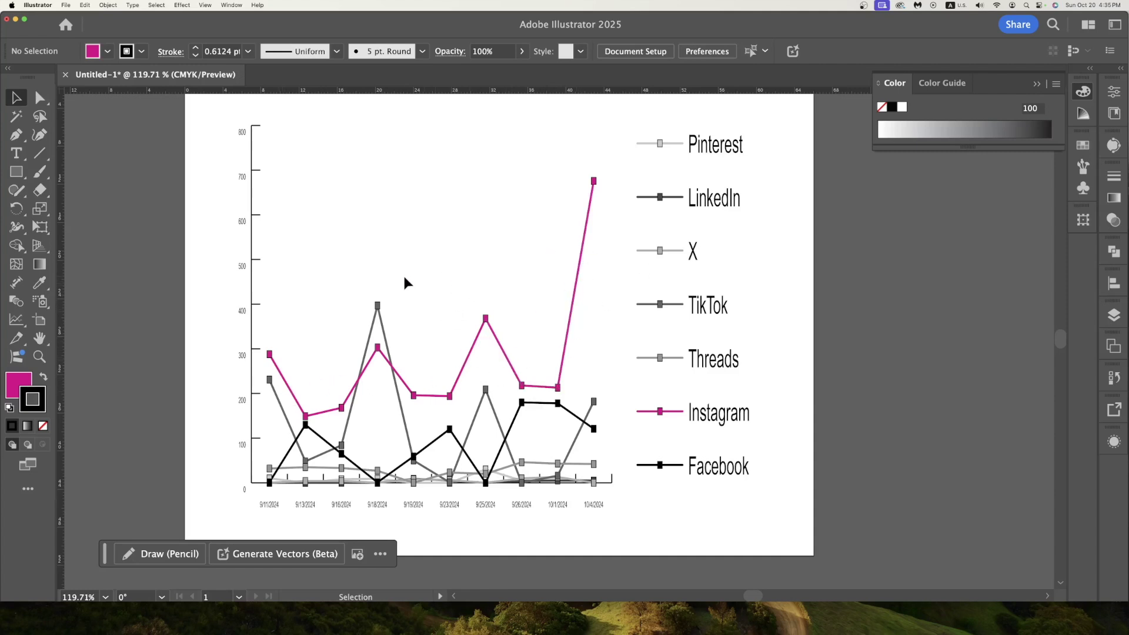
Step: Delete the line from the Instagram legend key, keeping its marker
left_click(660, 412)
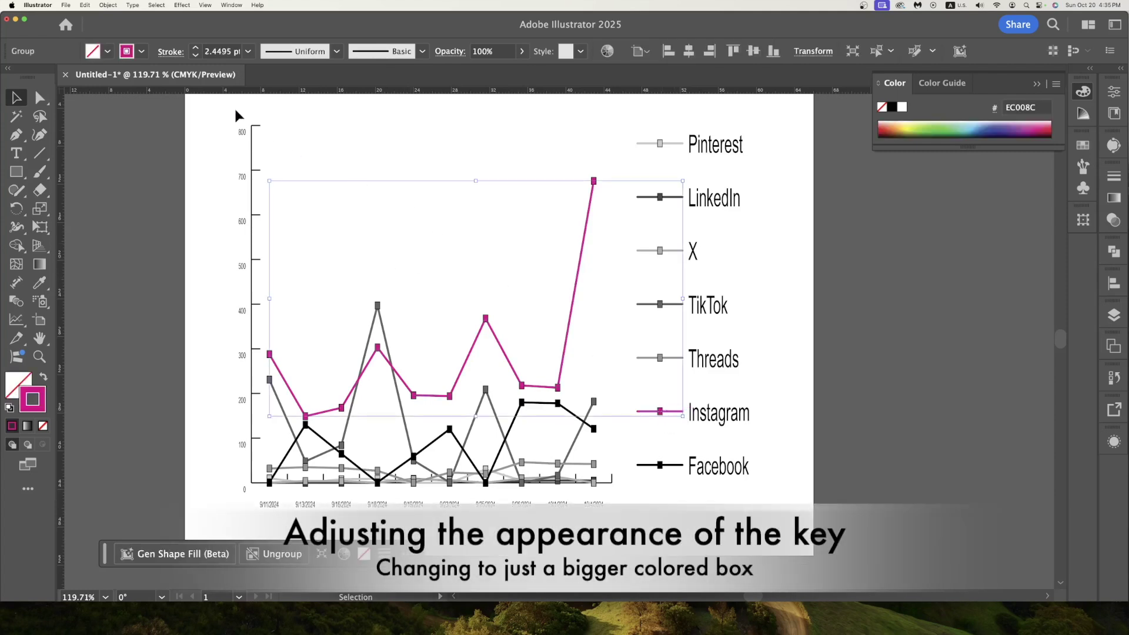
left_click(165, 182)
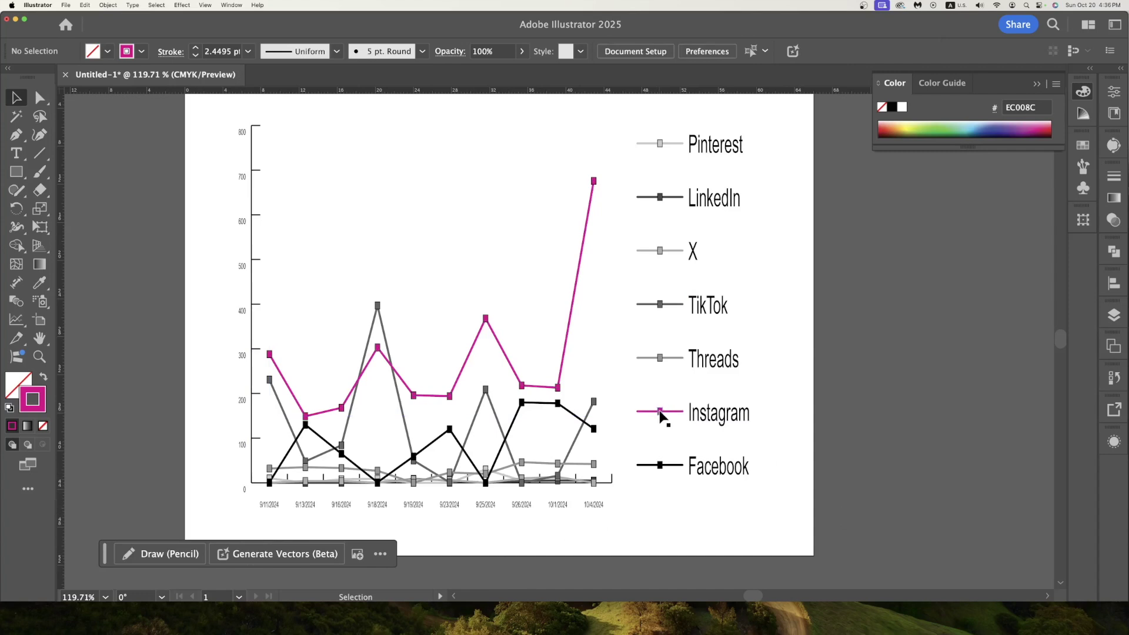
left_click(660, 413)
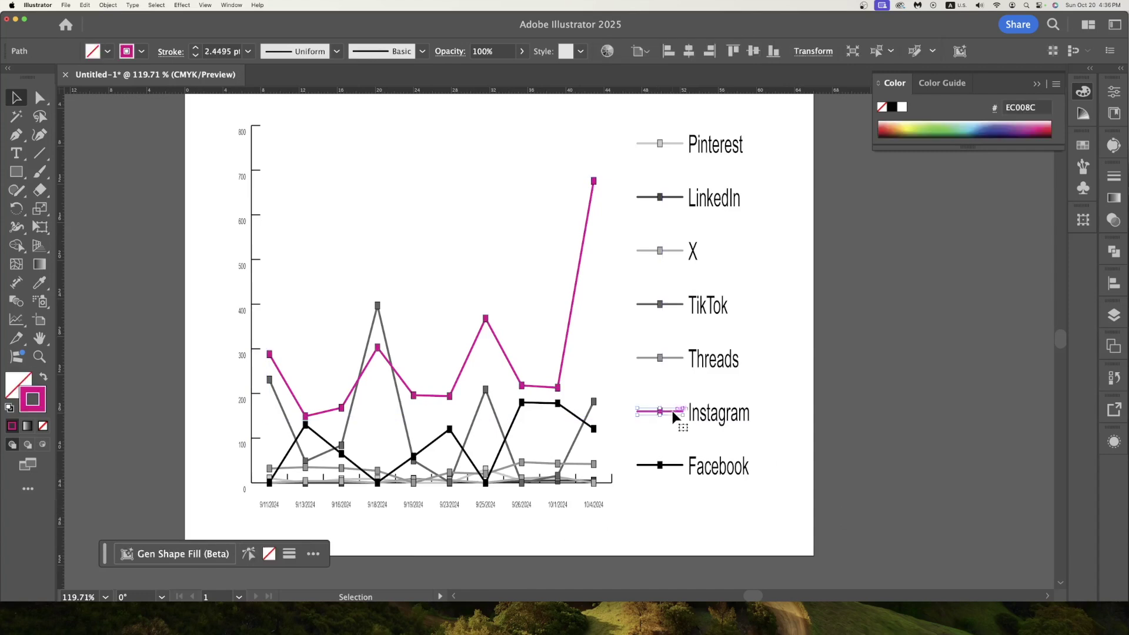
key("Delete")
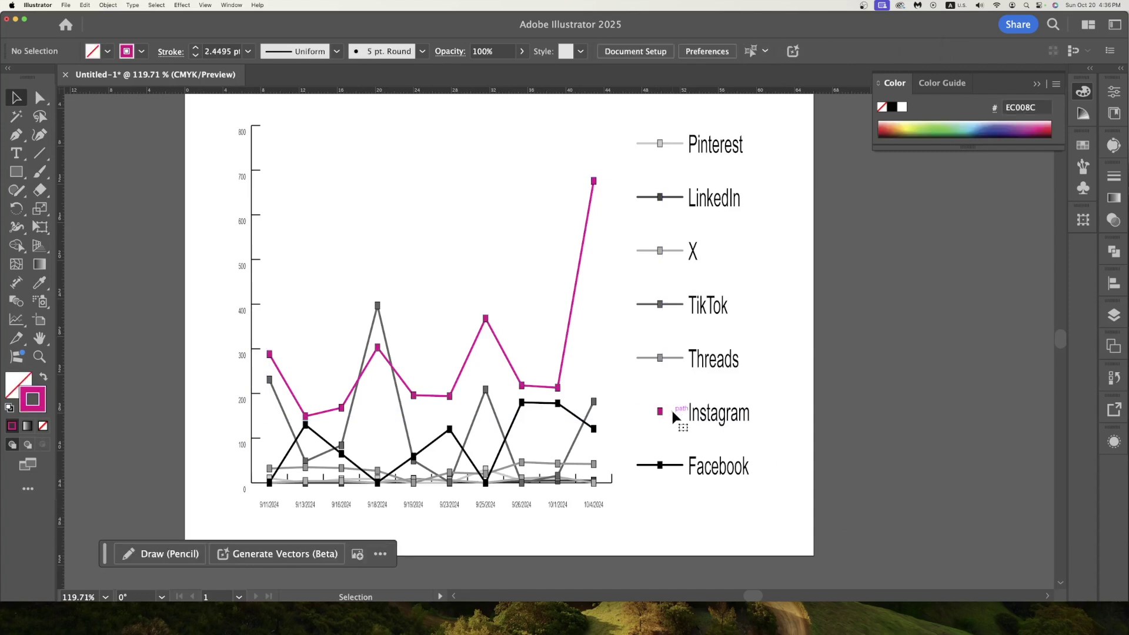
Step: Scale the Instagram legend marker uniformly to 300%
left_click(660, 411)
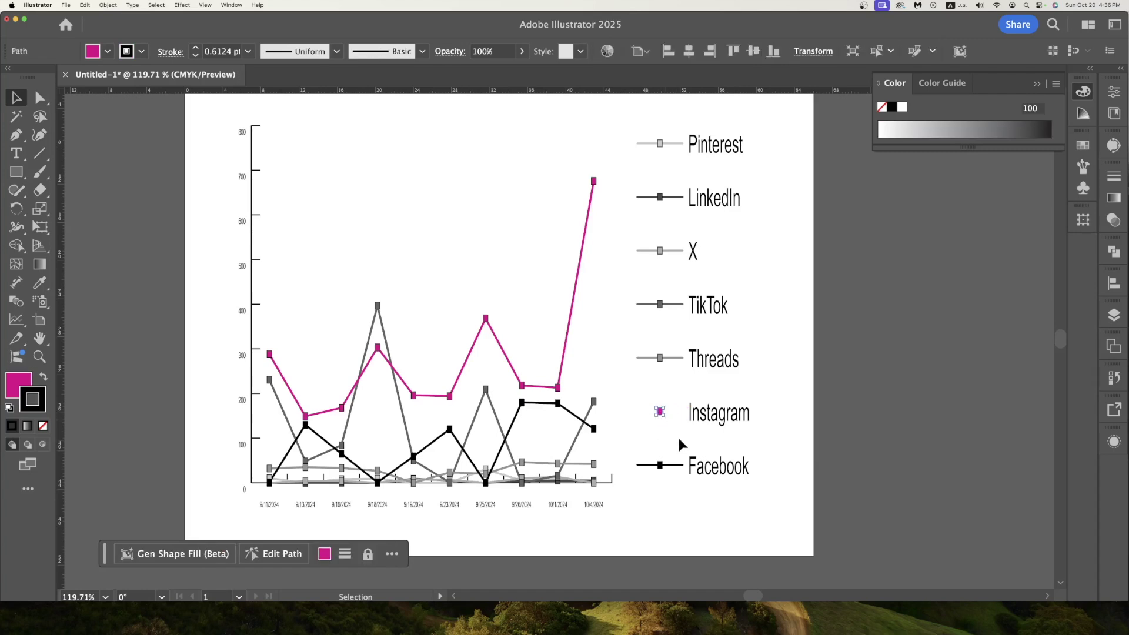
double_click(39, 210)
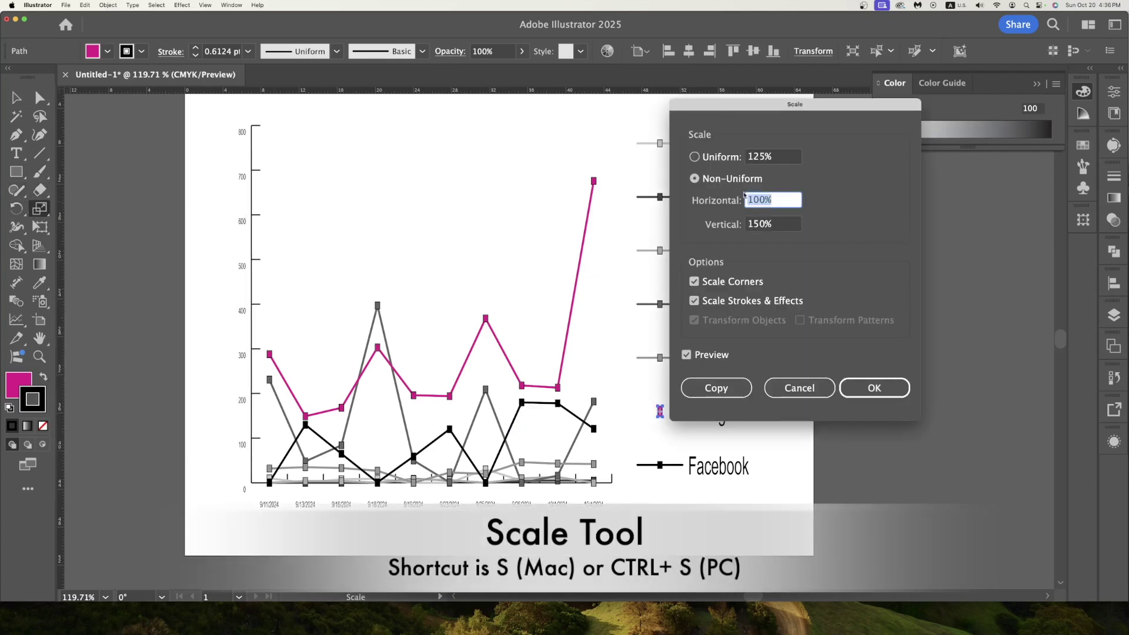
left_click(694, 156)
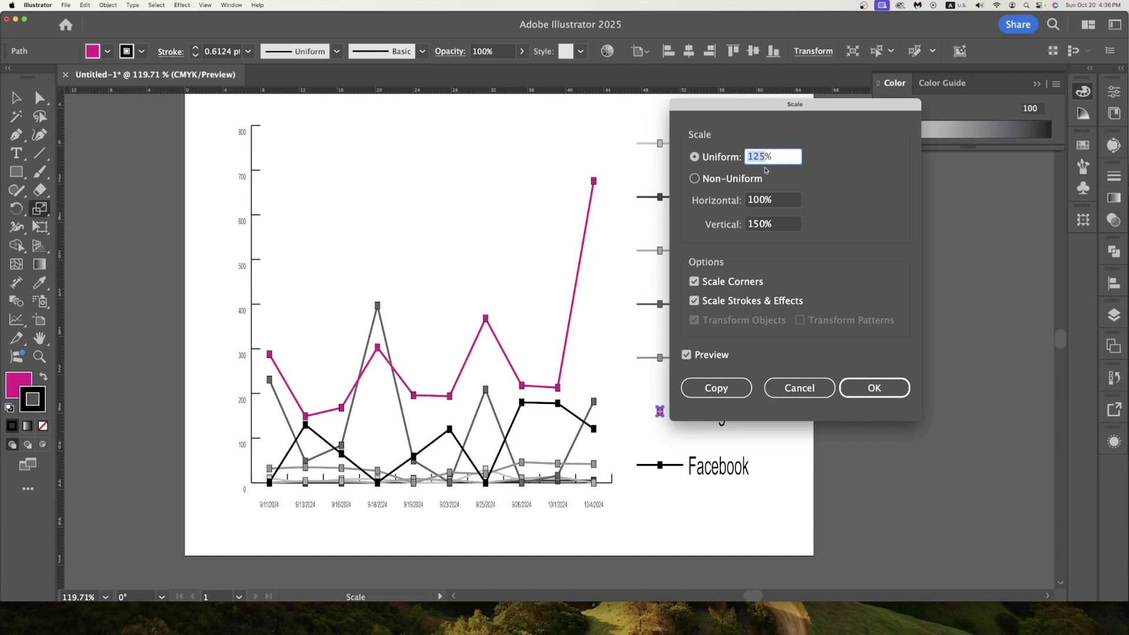
type("300")
key("Return")
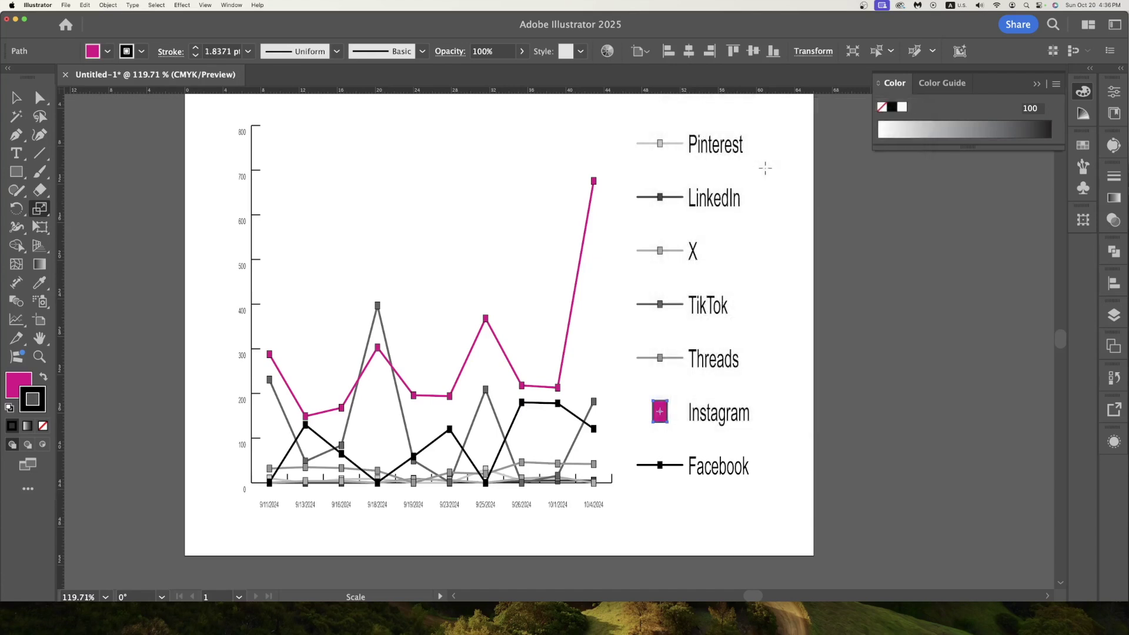
key("v")
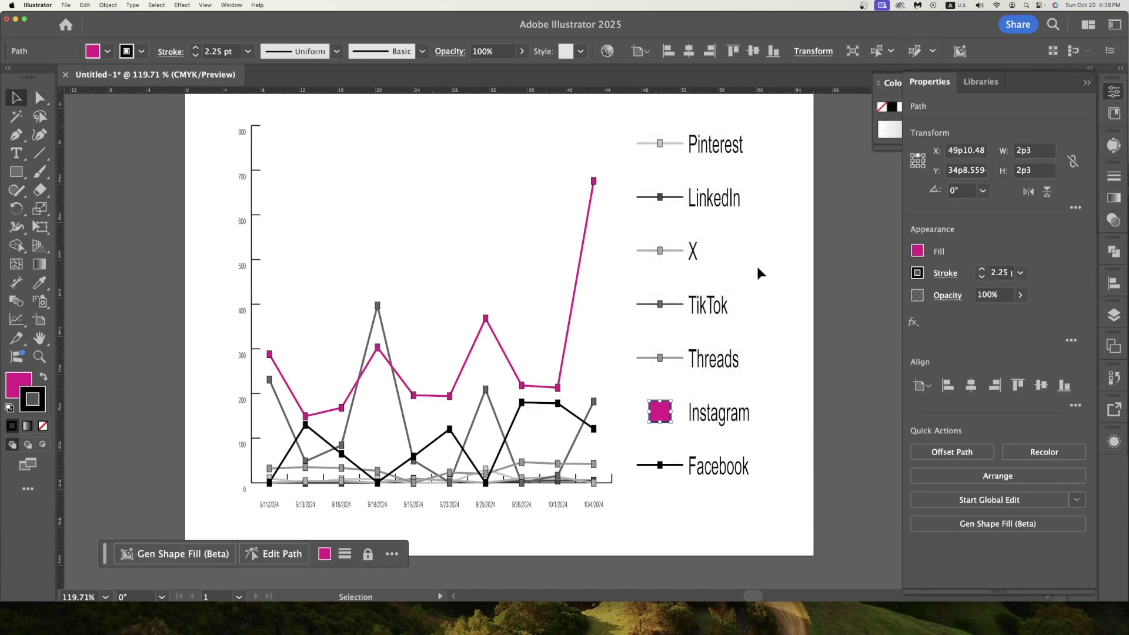
left_click(683, 426)
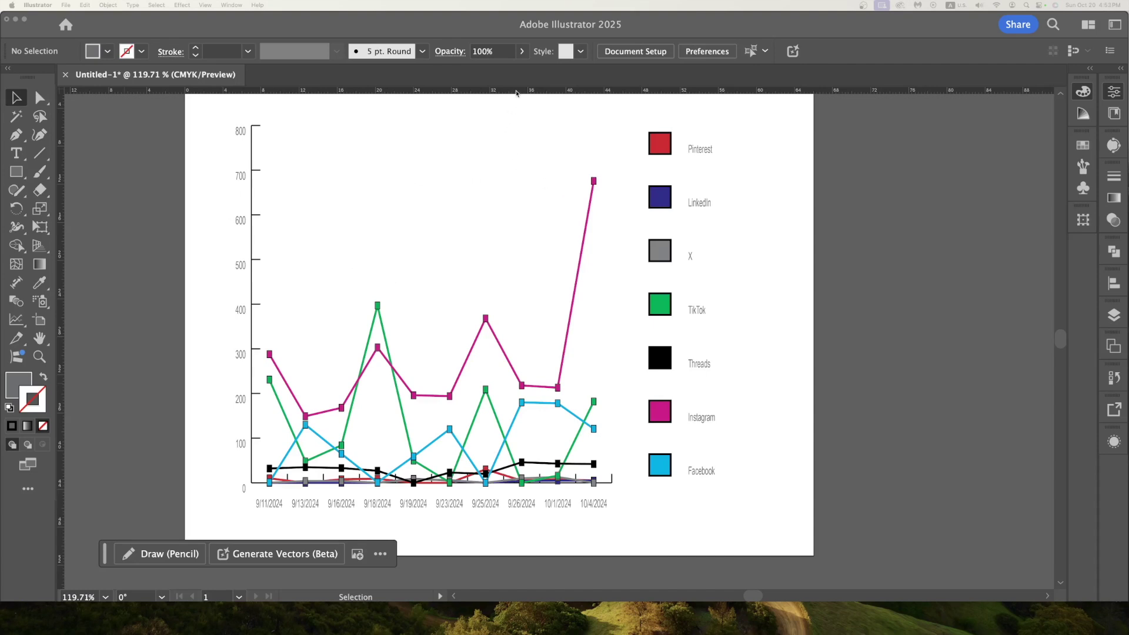
Step: Bring the Illustrator window back to the front
left_click(516, 92)
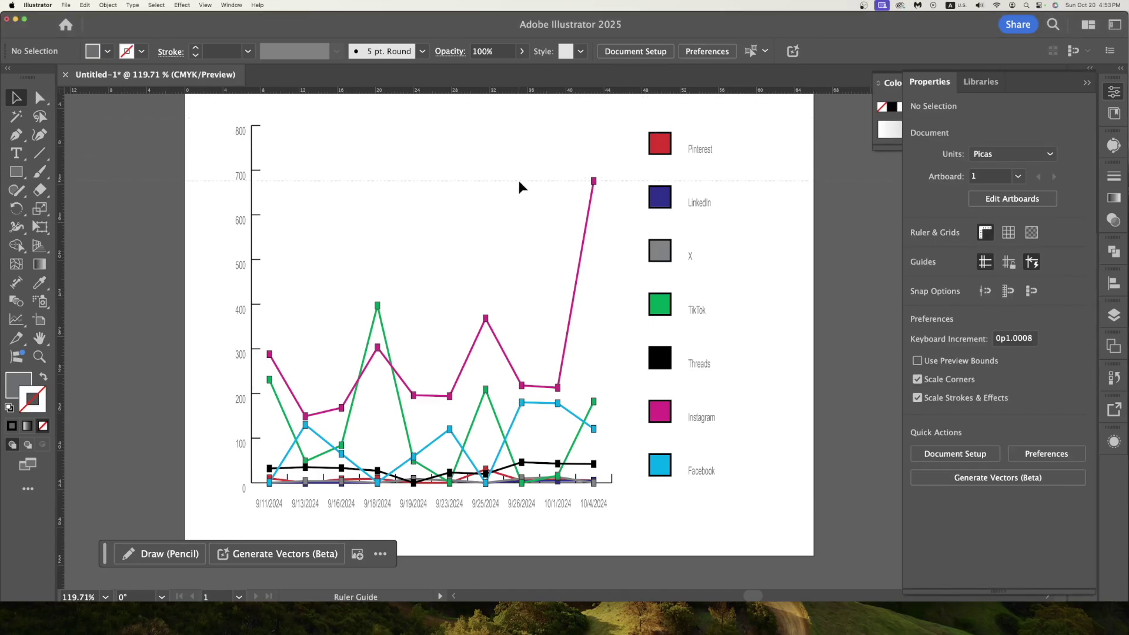
Step: Place a horizontal guide at the 700 level and choose the Line Segment tool
left_click_drag(519, 181, 518, 181)
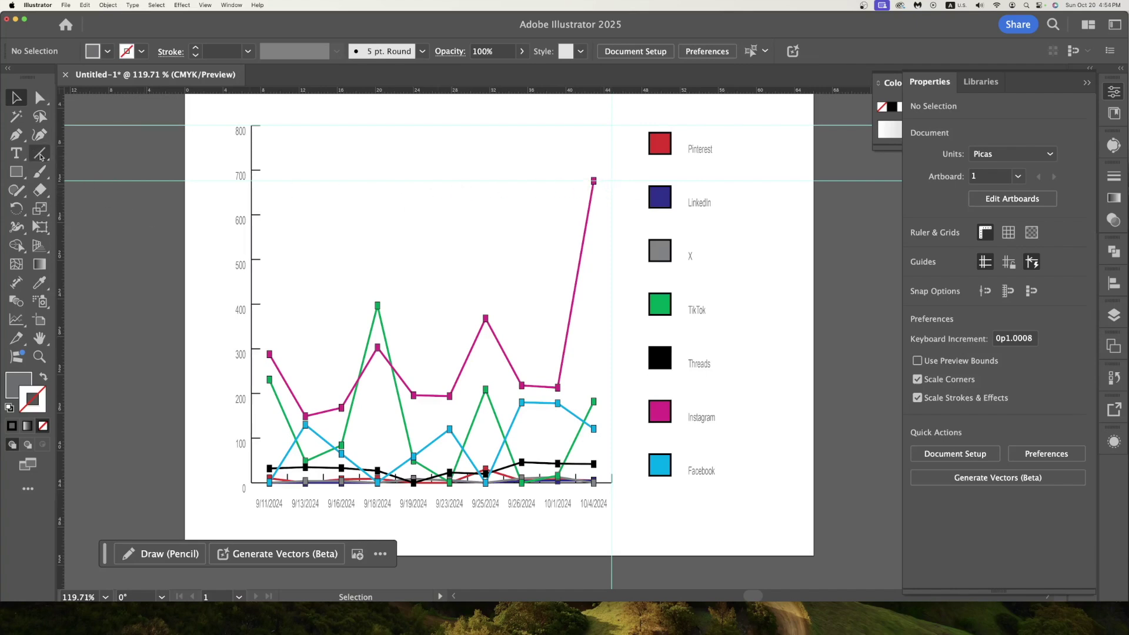
left_click(40, 155)
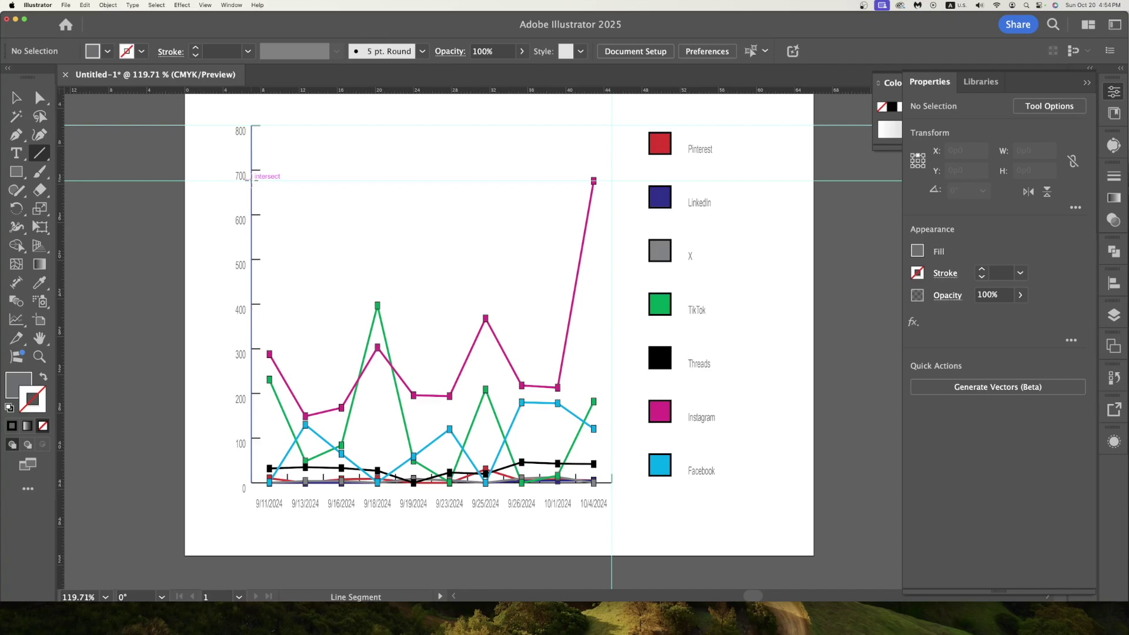
Step: Draw a horizontal line across the chart at 700 with a 1 pt dashed stroke
left_click_drag(252, 179, 611, 189)
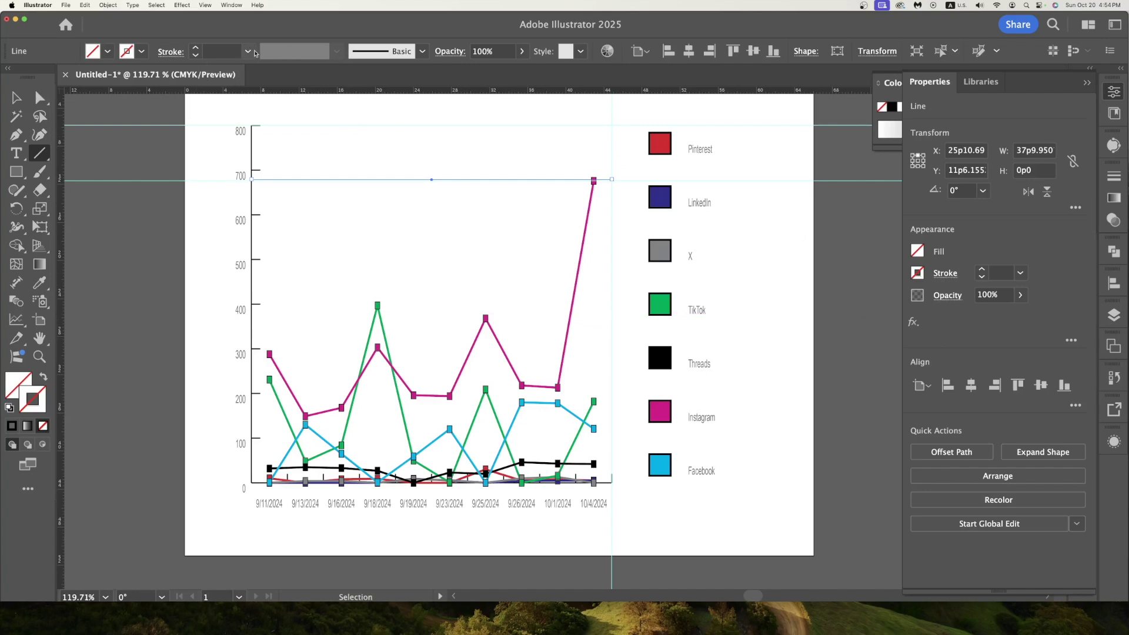
left_click(248, 52)
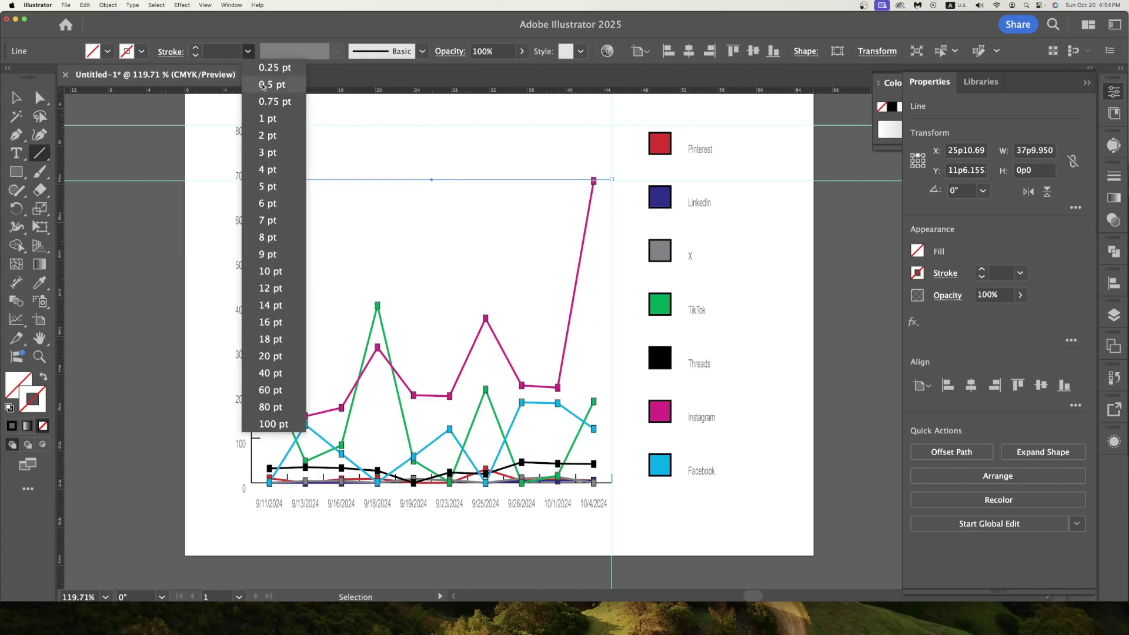
left_click(262, 85)
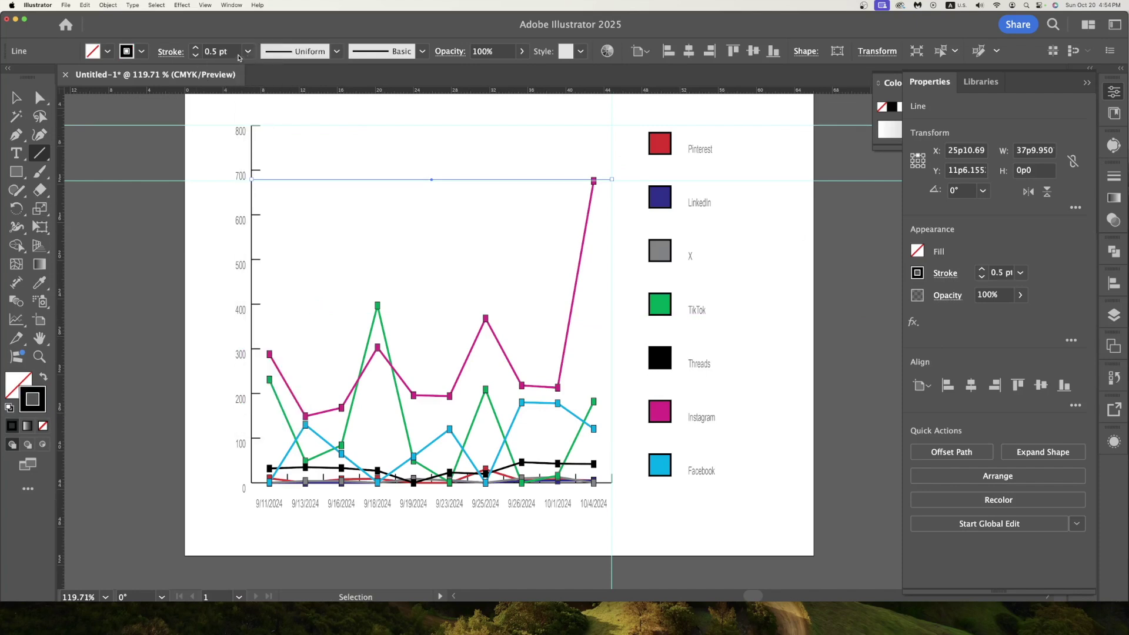
left_click(248, 56)
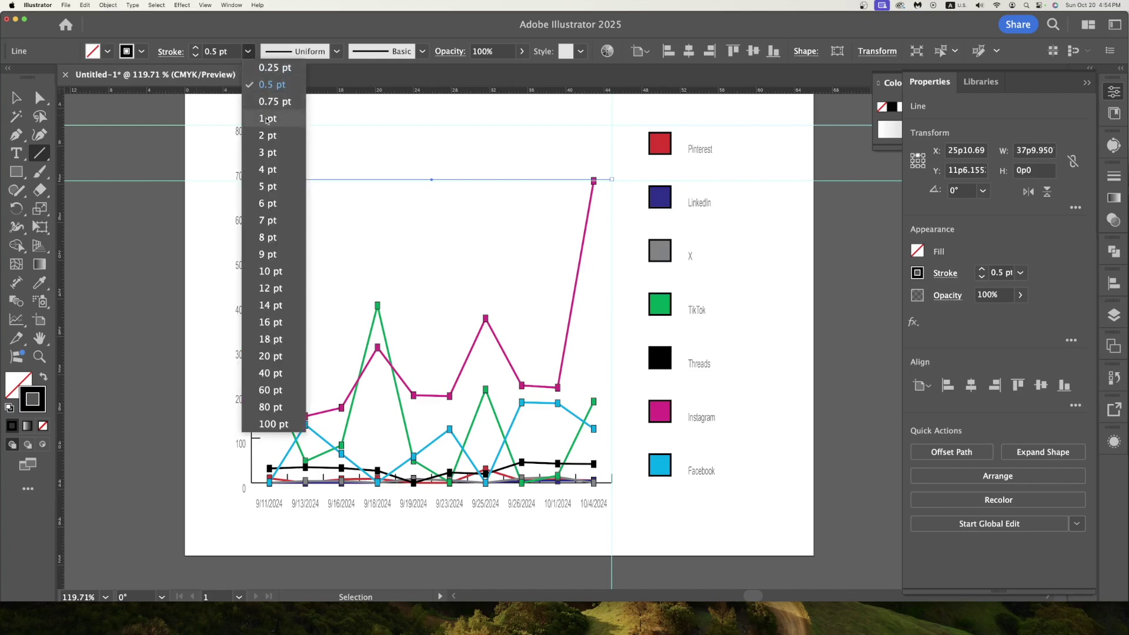
left_click(266, 119)
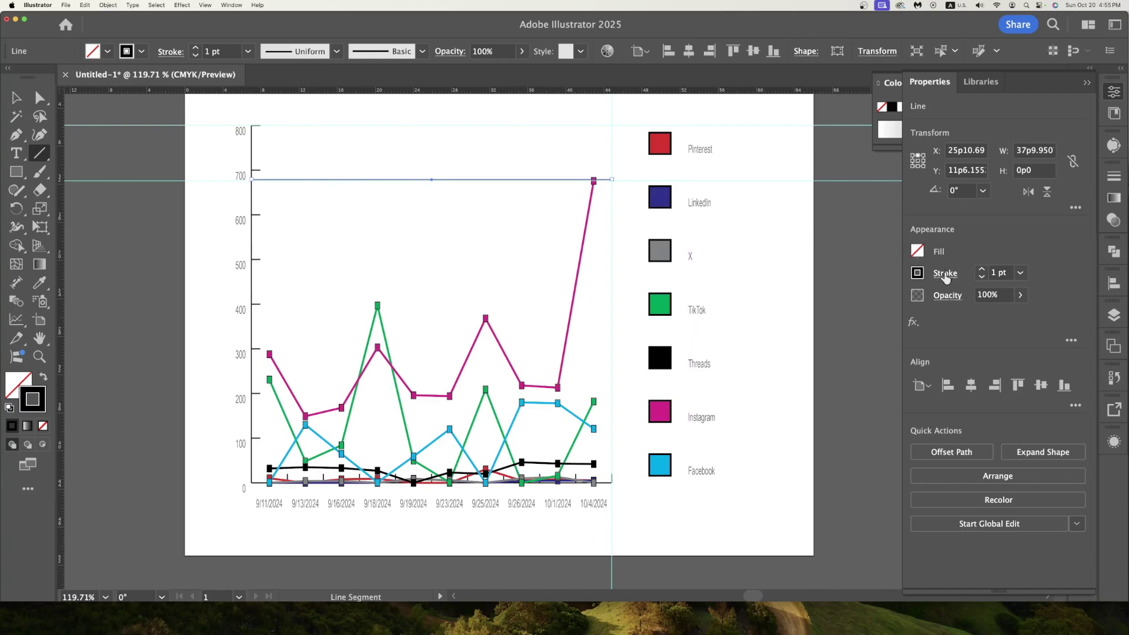
left_click(942, 278)
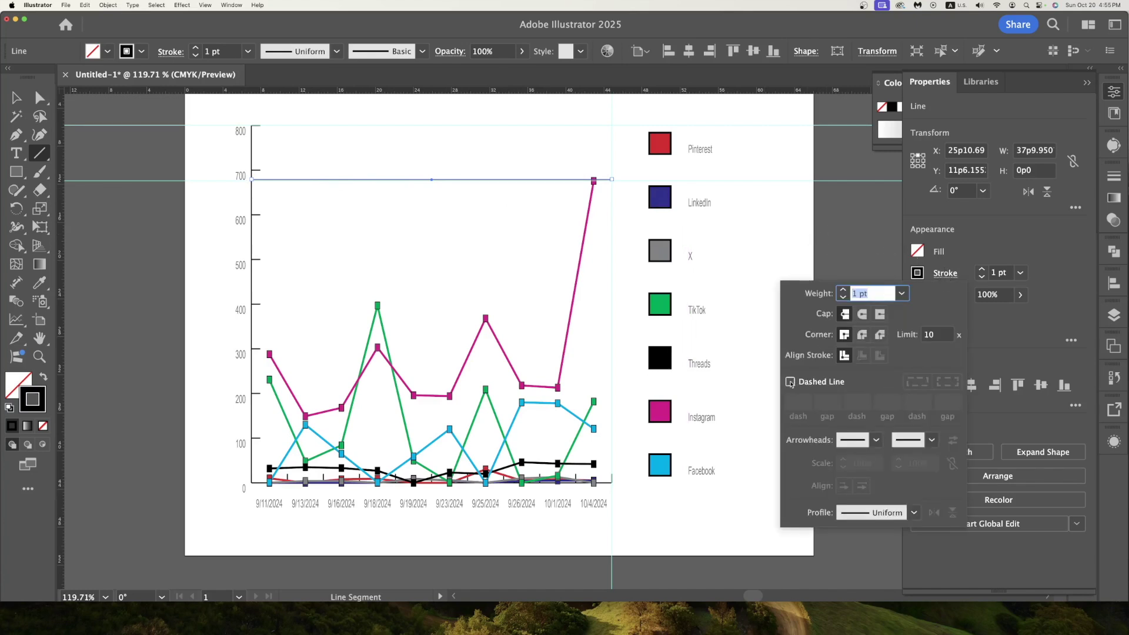
left_click(789, 382)
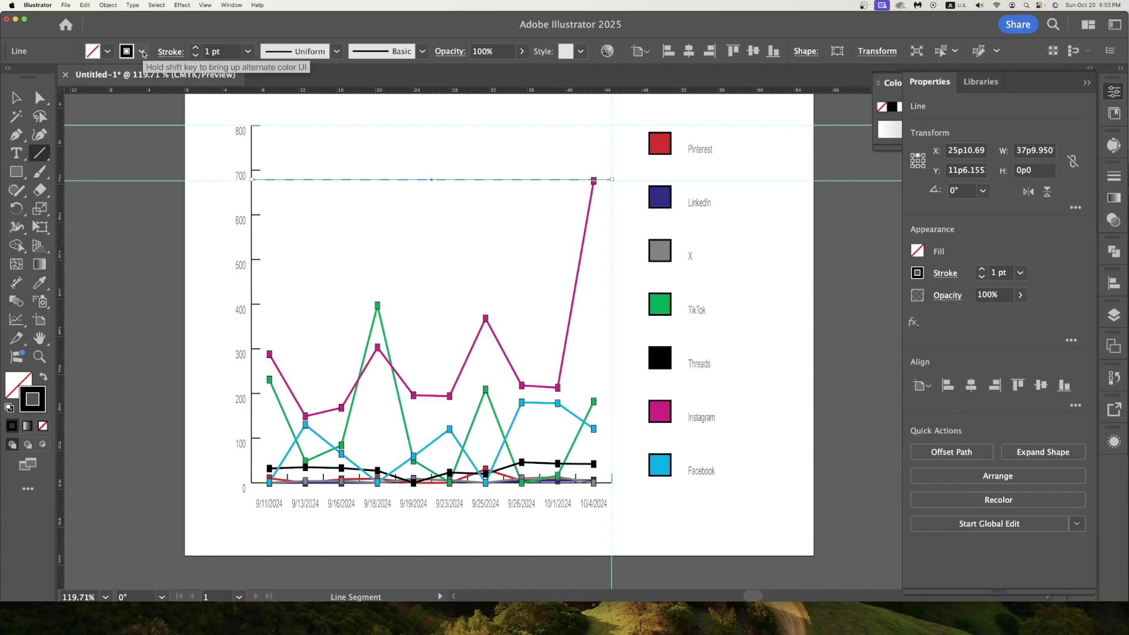
Step: Give the dashed reference line a 40% gray (K40) stroke, then deselect it
left_click(143, 53)
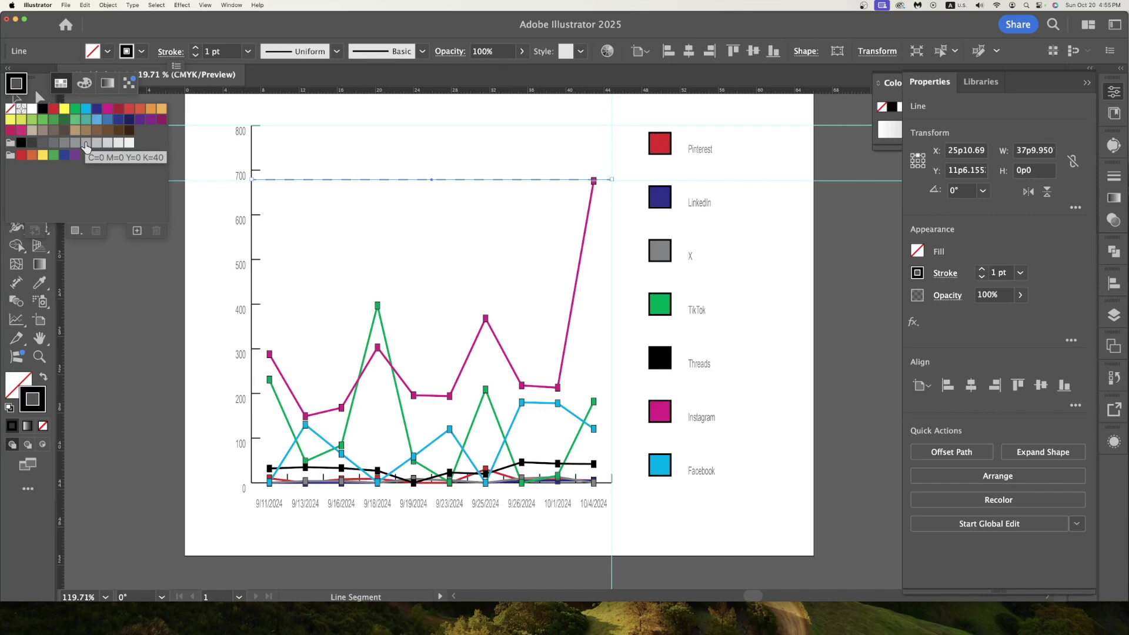
left_click(86, 144)
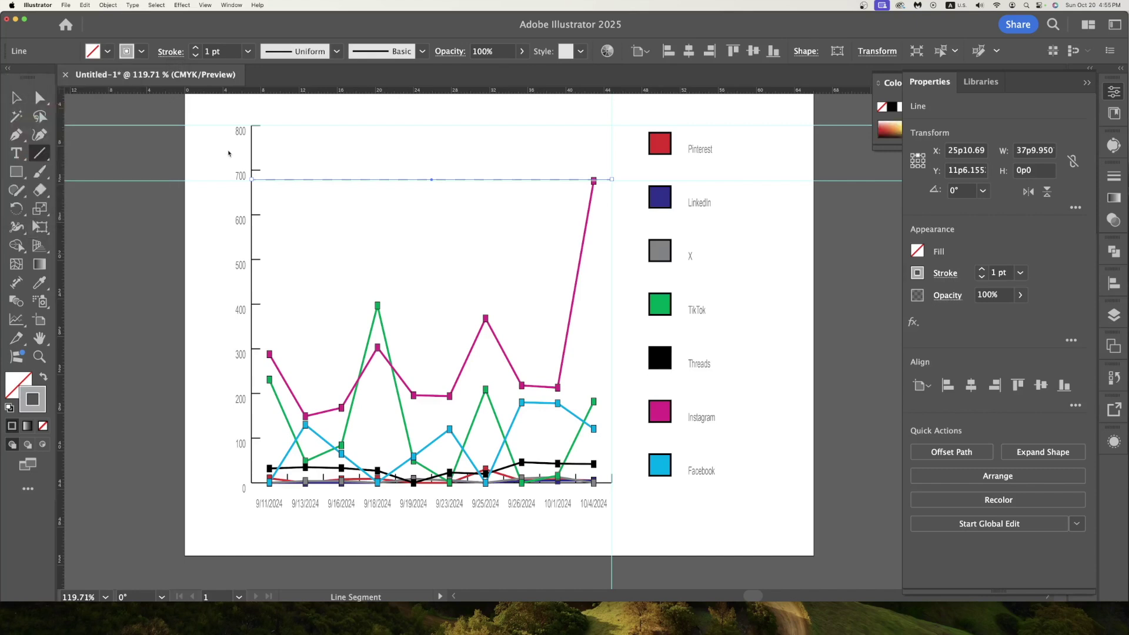
key("super")
left_click(230, 157, "super")
key("v")
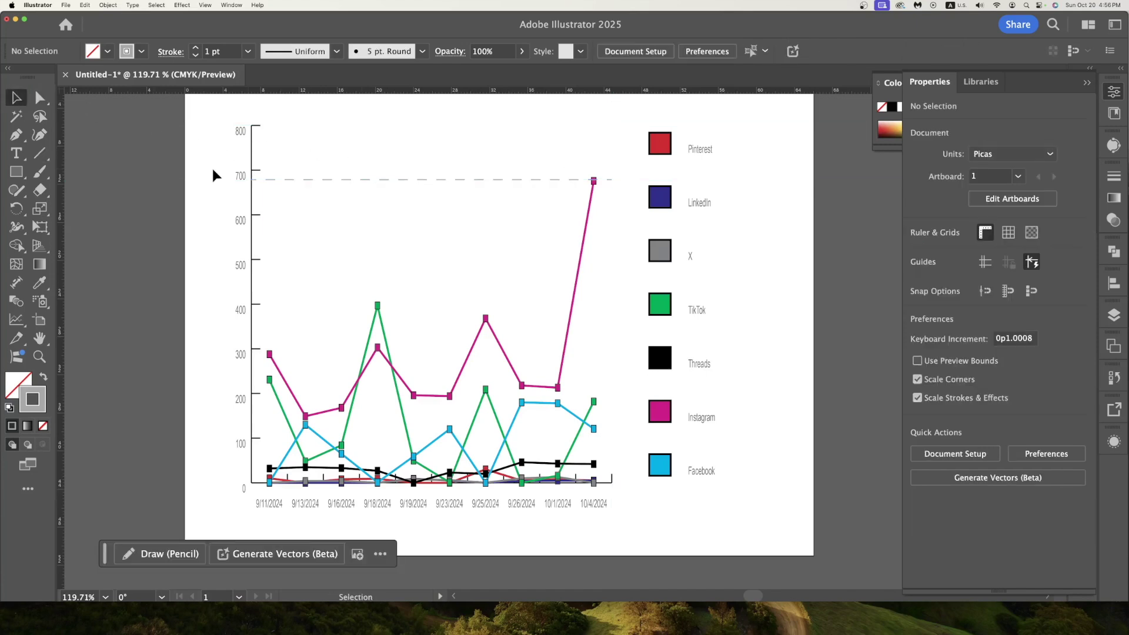